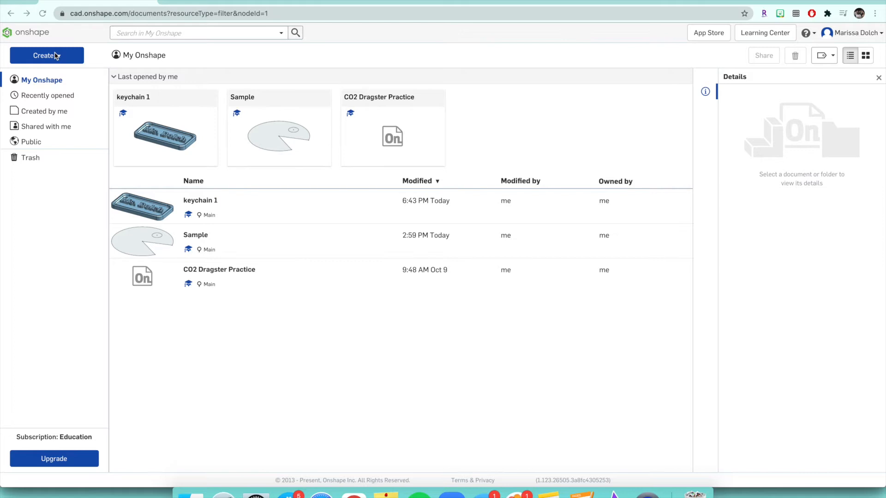
- Create a new document named with the owner's last name followed by "Keychain"
{"action": "left_click", "coordinate": [51, 57]}
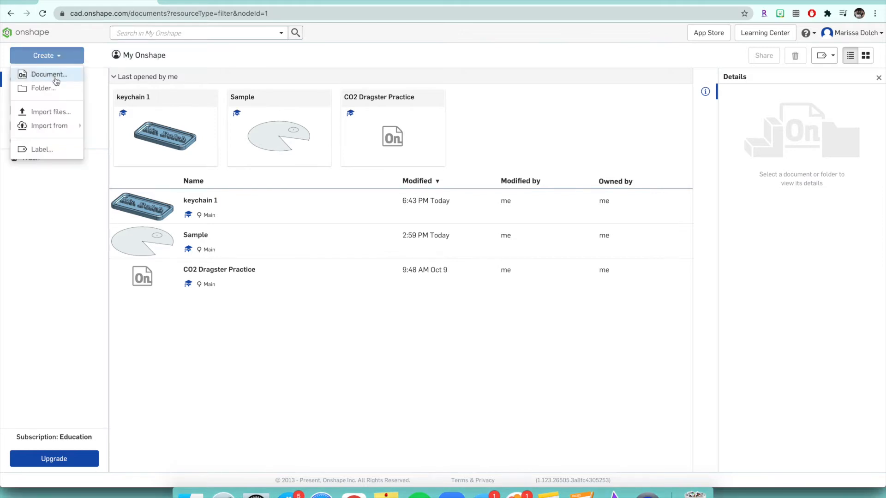
{"action": "left_click", "coordinate": [49, 75]}
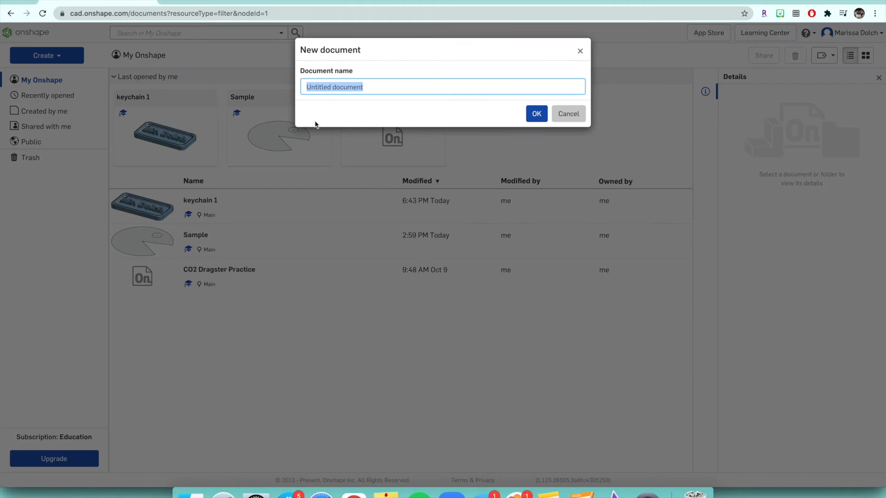
{"action": "type", "text": "Dolch"}
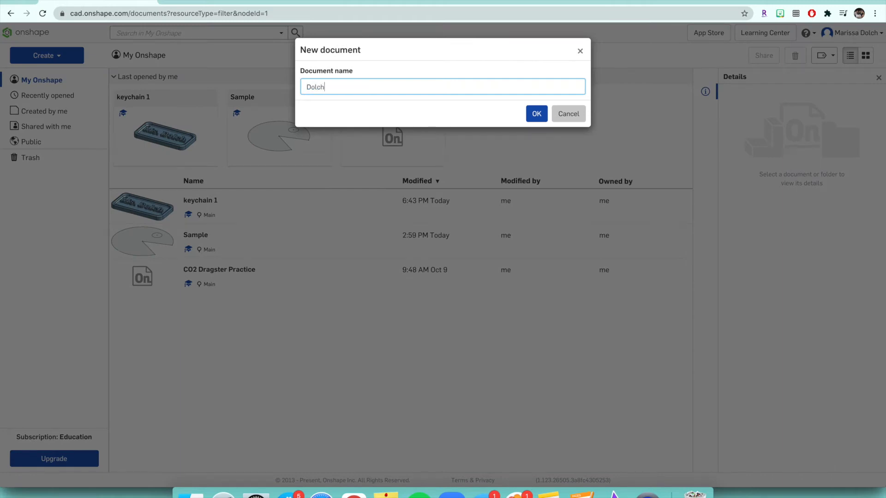
{"action": "type", "text": " Keychain"}
{"action": "key", "text": "Return"}
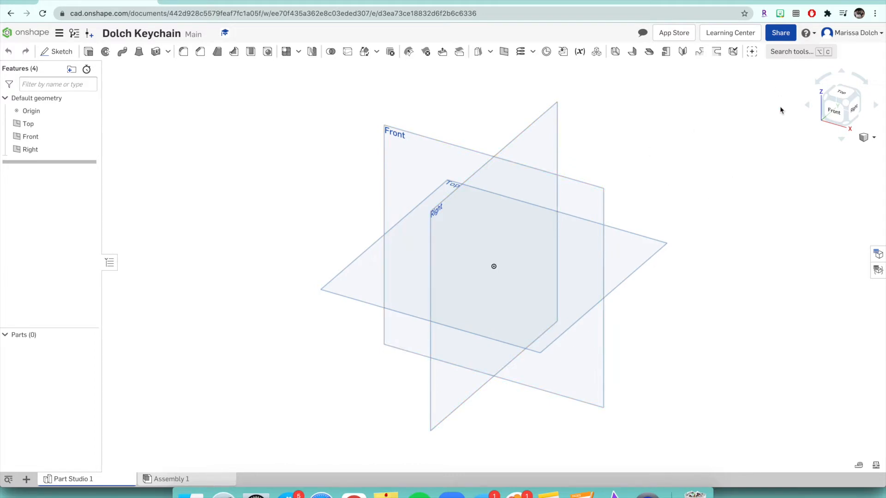
- Start a sketch on the Top plane and draw a corner rectangle around the origin, about 2.89 by 1.62 in
{"action": "left_click", "coordinate": [839, 96]}
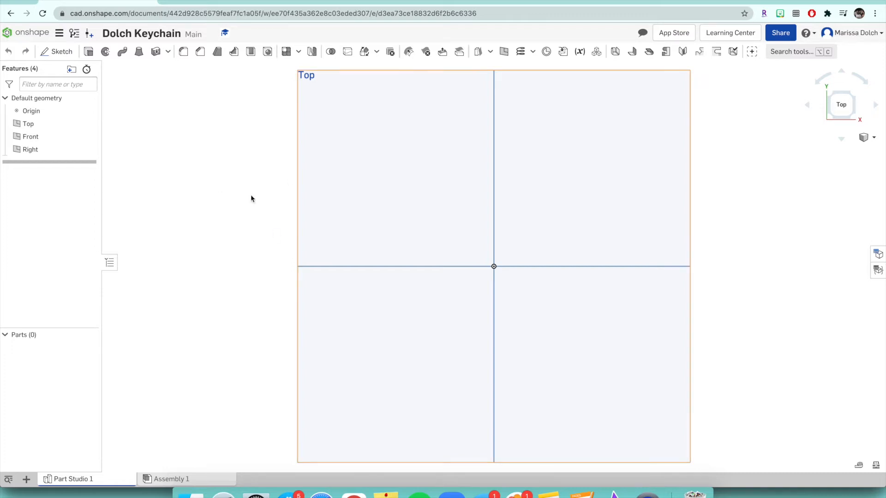
{"action": "left_click", "coordinate": [345, 208]}
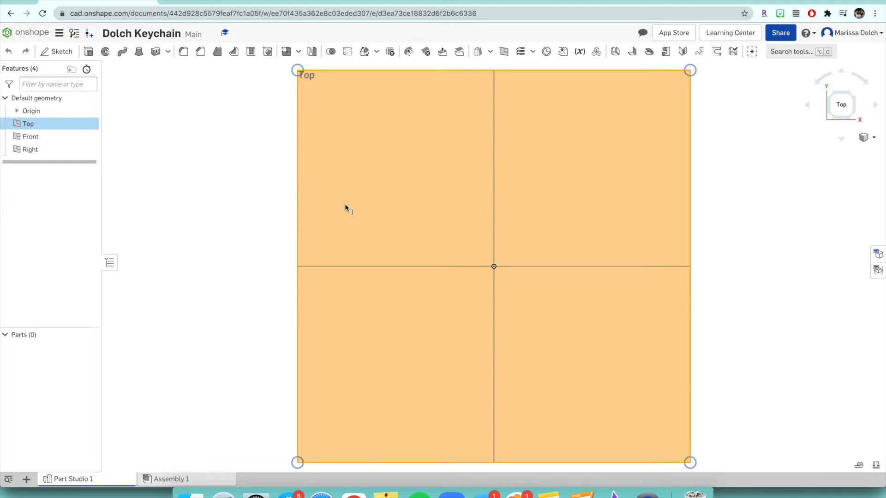
{"action": "left_click", "coordinate": [58, 53]}
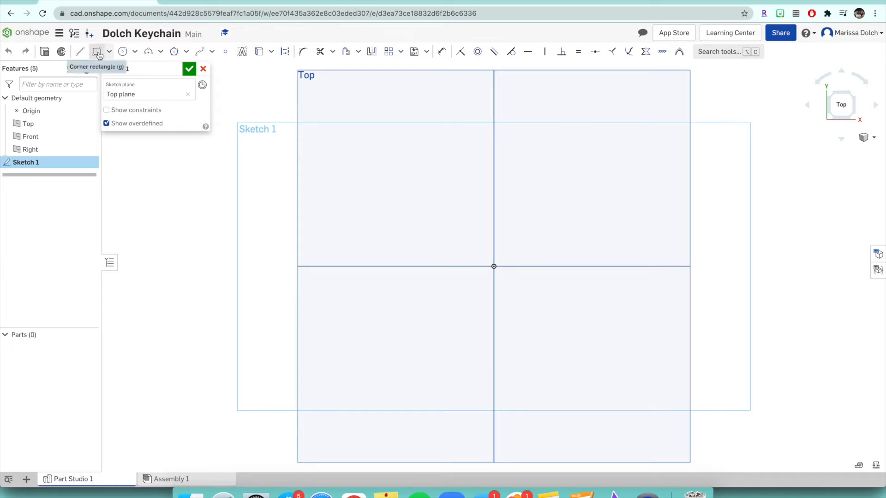
{"action": "left_click", "coordinate": [97, 53]}
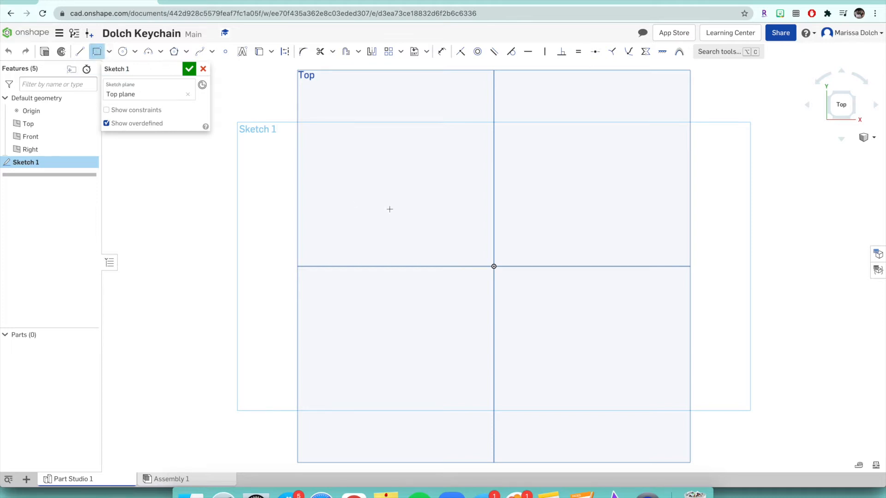
{"action": "left_click", "coordinate": [409, 209]}
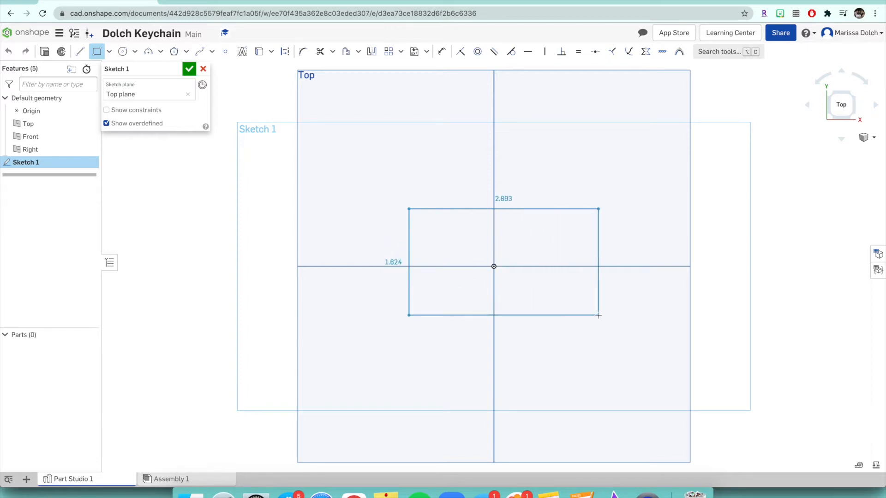
{"action": "left_click", "coordinate": [598, 315]}
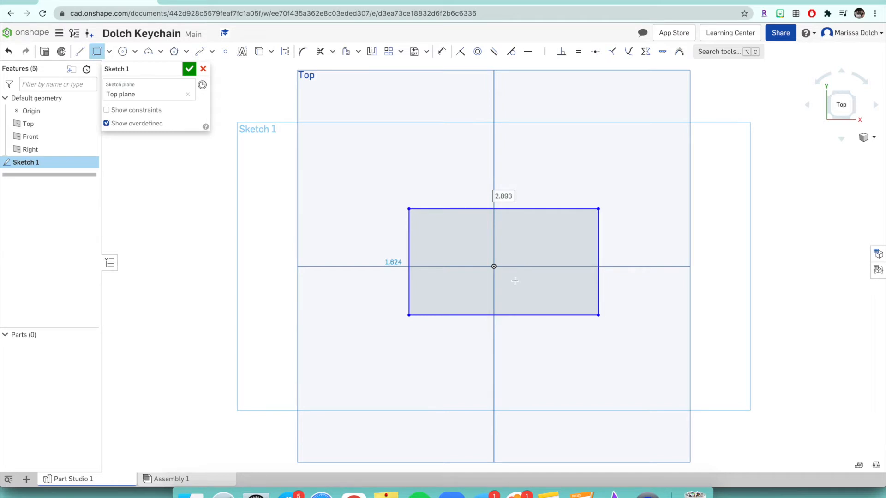
- Dimension the rectangle to 3 in wide and 1.5 in high
{"action": "left_click", "coordinate": [442, 52]}
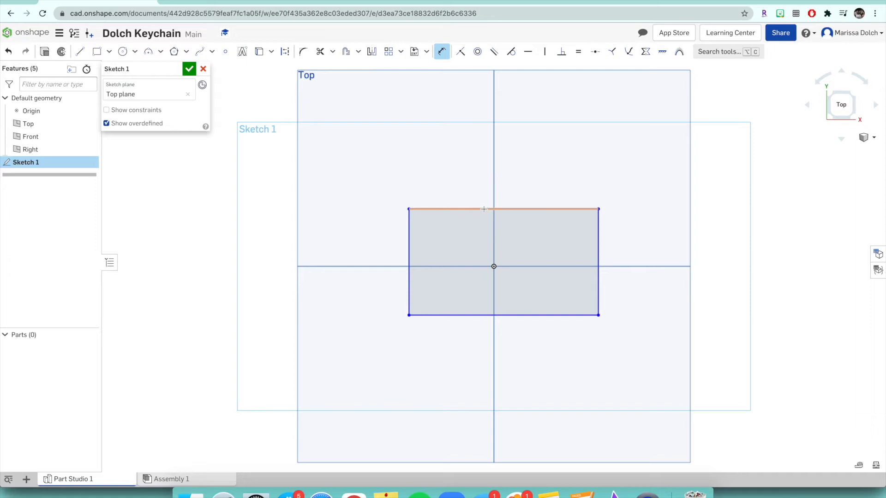
{"action": "left_click", "coordinate": [506, 209]}
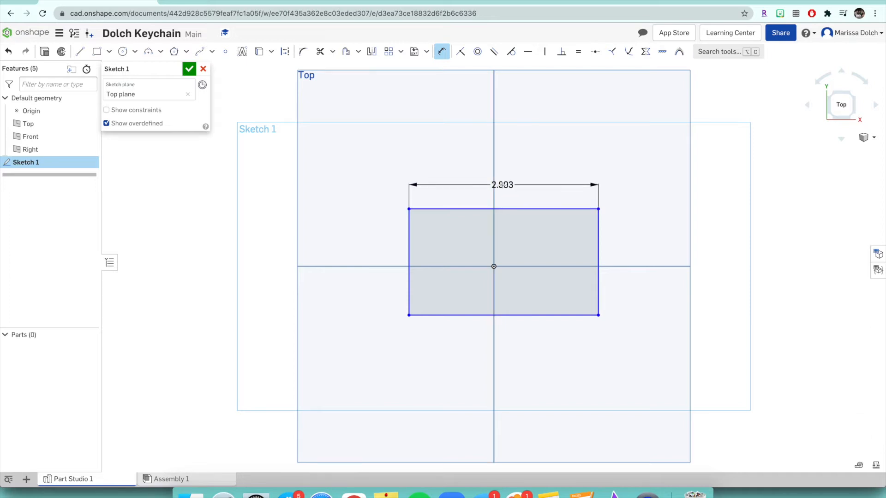
{"action": "left_click", "coordinate": [503, 185]}
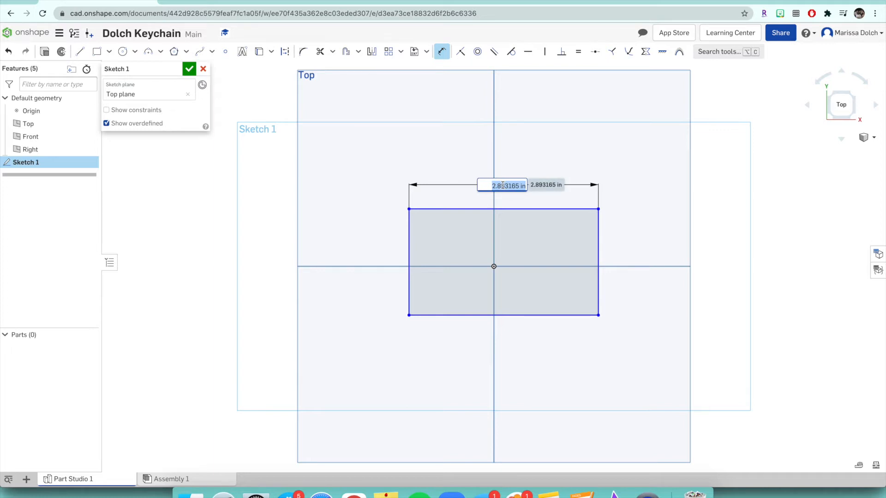
{"action": "type", "text": "3"}
{"action": "key", "text": "Return"}
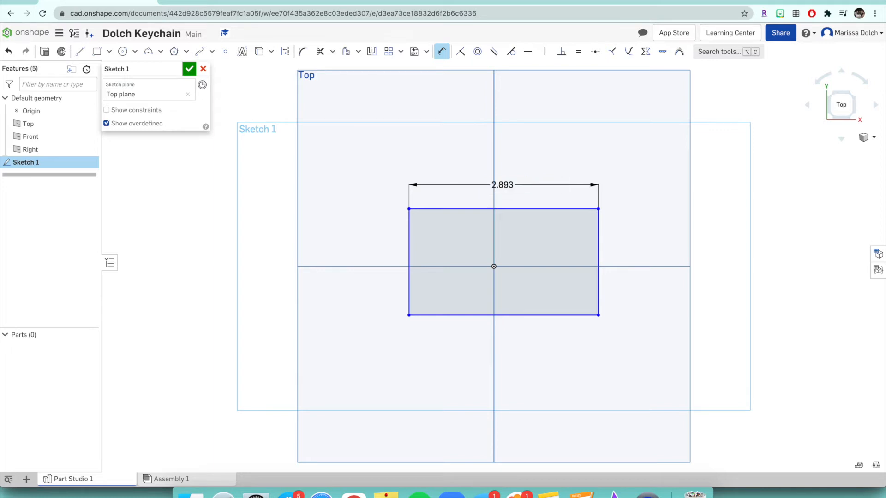
{"action": "left_click", "coordinate": [405, 254]}
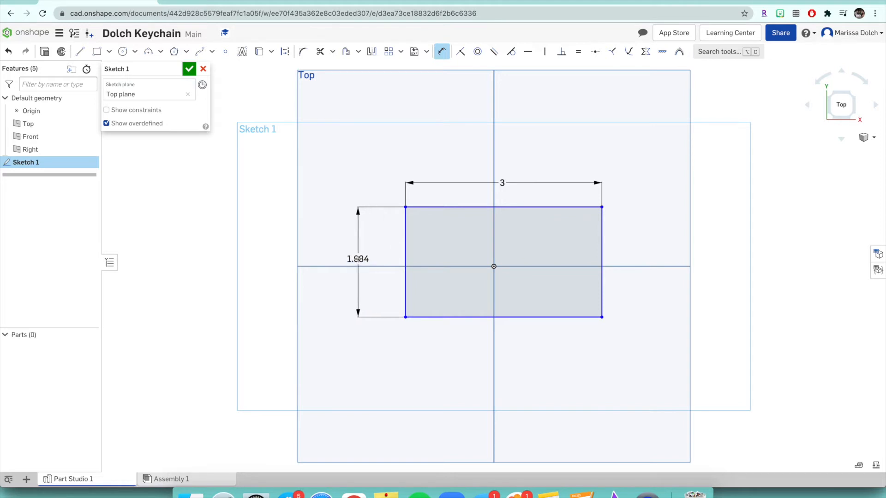
{"action": "left_click", "coordinate": [357, 260]}
{"action": "type", "text": "1.5"}
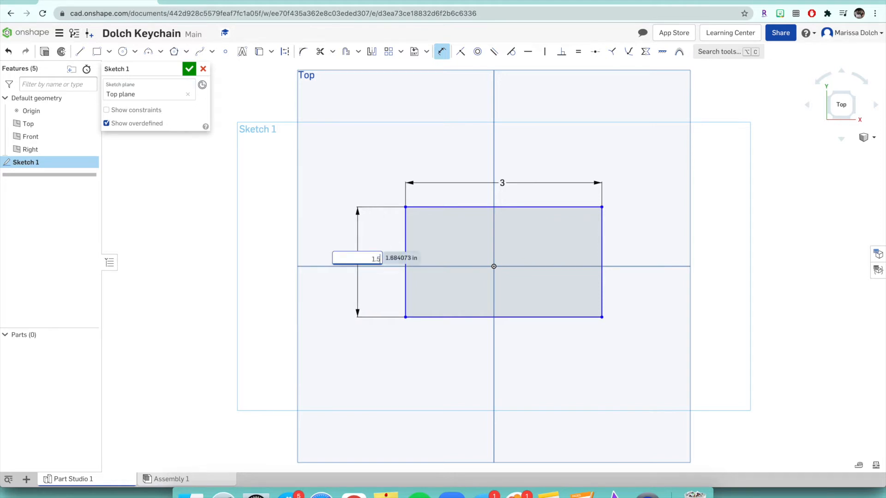
{"action": "key", "text": "Return"}
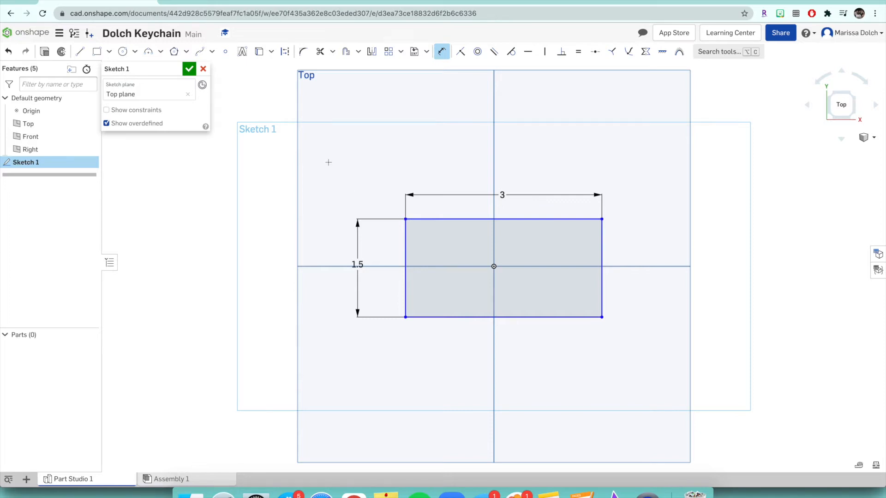
- Round all four corners of the rectangle with 0.25 in sketch fillets
{"action": "left_click", "coordinate": [304, 55]}
{"action": "key", "text": "shift+f"}
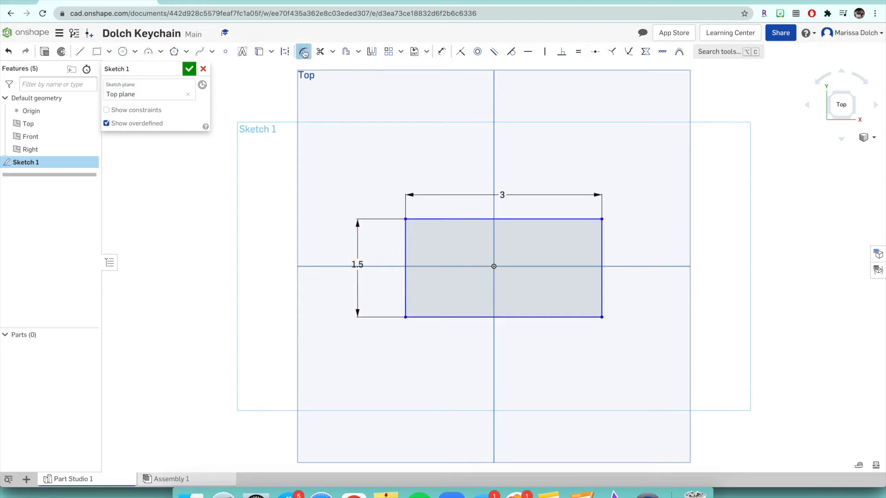
{"action": "left_click", "coordinate": [414, 219]}
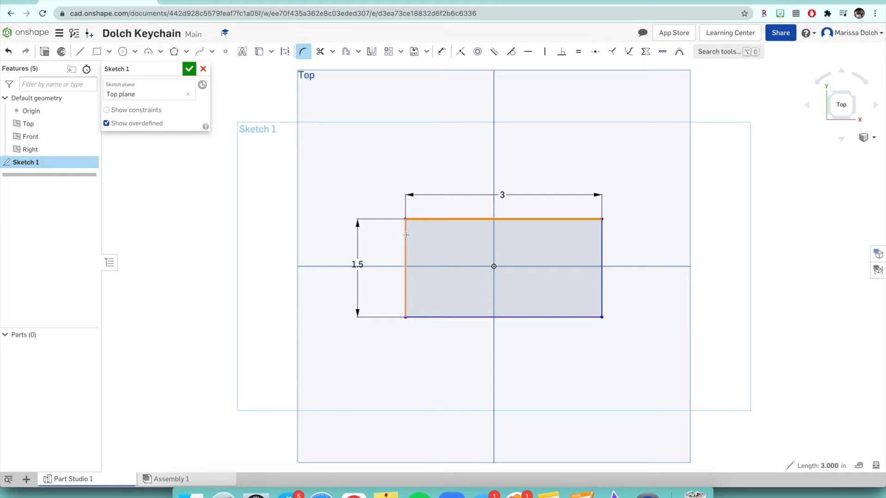
{"action": "left_click", "coordinate": [406, 235]}
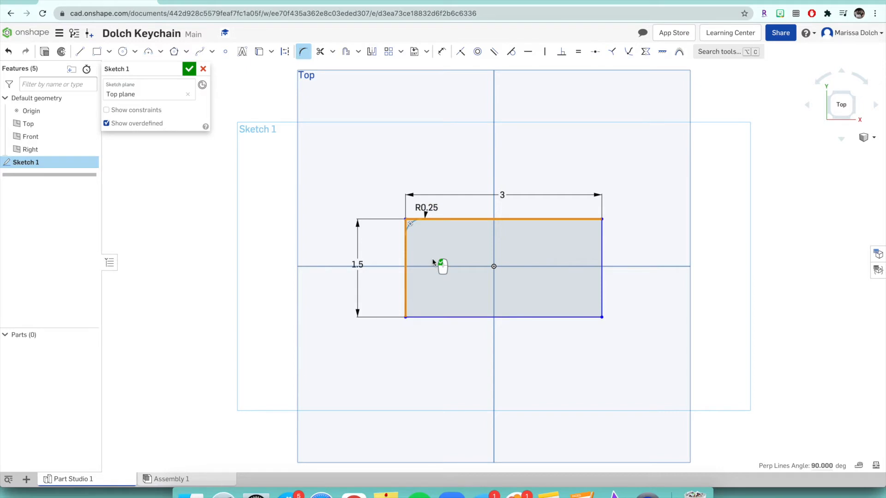
{"action": "left_click", "coordinate": [391, 251]}
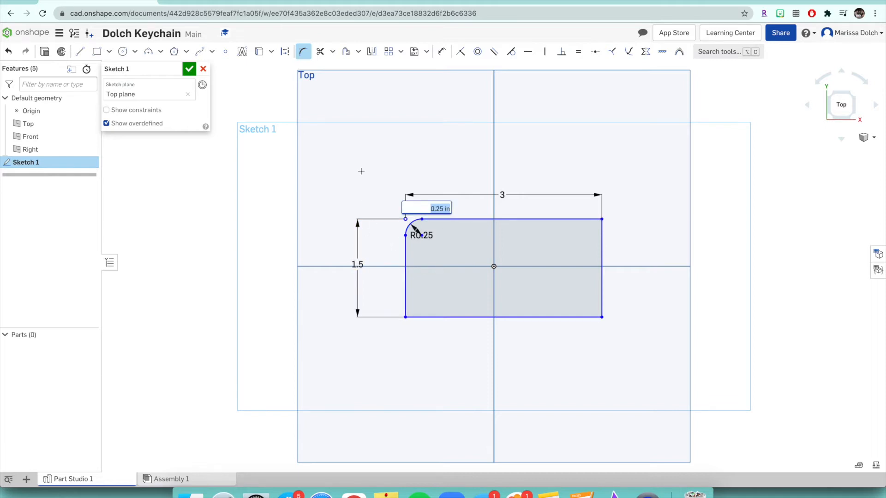
{"action": "left_click", "coordinate": [405, 297]}
{"action": "left_click", "coordinate": [420, 317]}
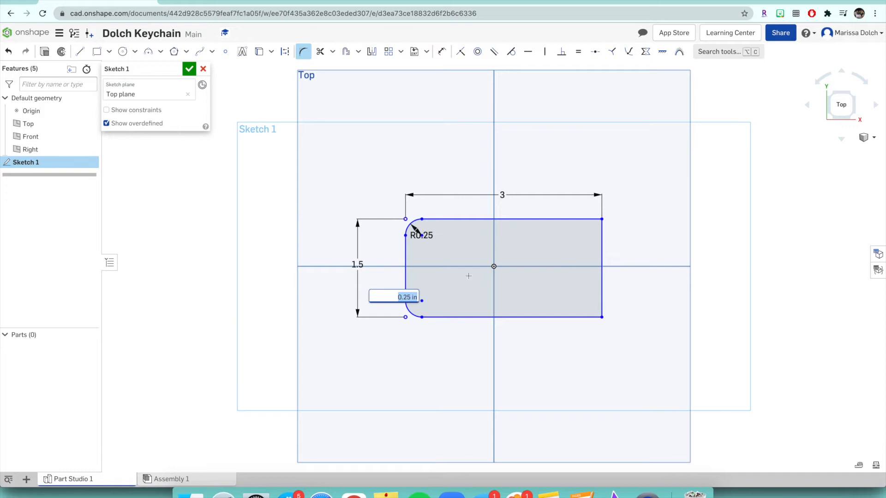
{"action": "left_click", "coordinate": [601, 241]}
{"action": "left_click", "coordinate": [586, 220]}
{"action": "left_click", "coordinate": [601, 286]}
{"action": "left_click", "coordinate": [585, 316]}
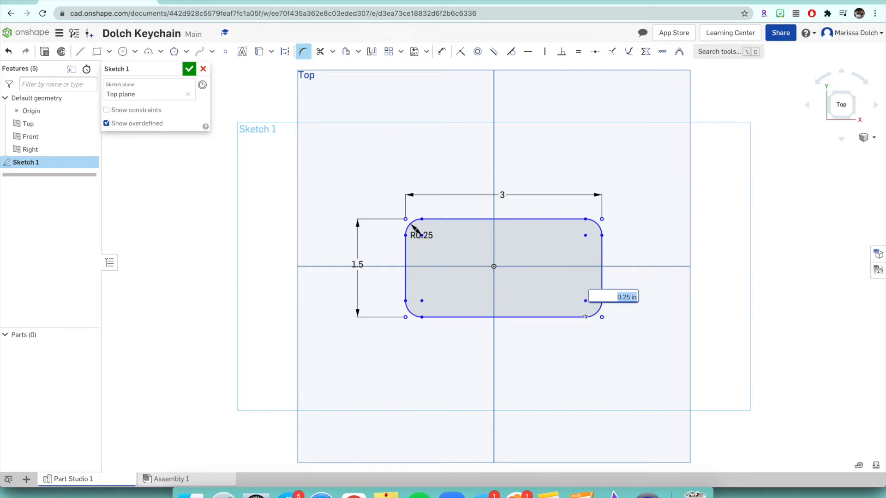
{"action": "key", "text": "Return"}
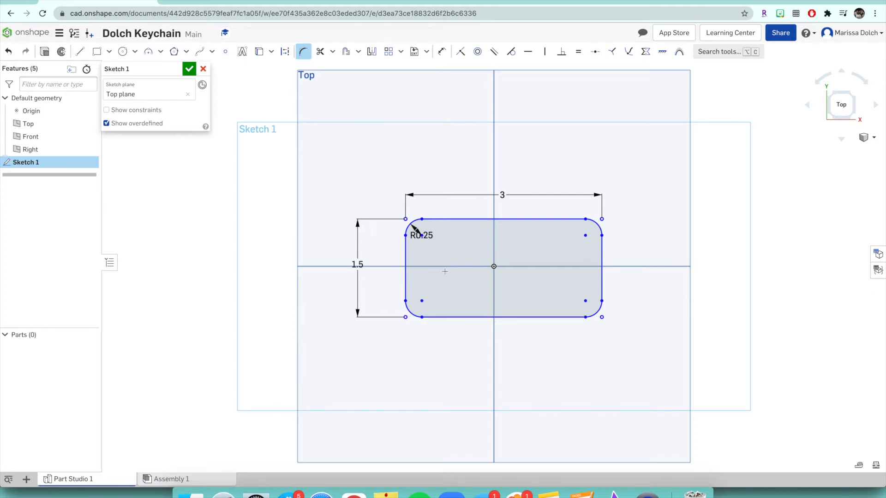
- Offset the rectangle's upper edge inward by 0.125 in
{"action": "left_click", "coordinate": [346, 55]}
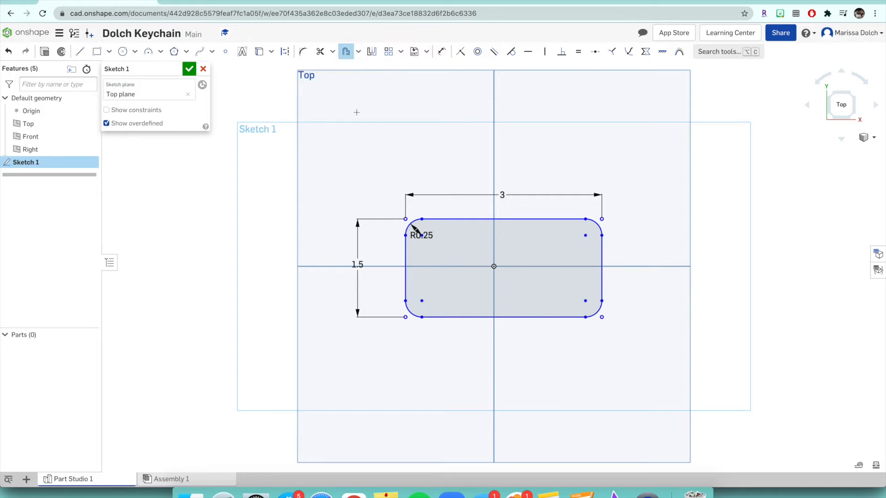
{"action": "left_click", "coordinate": [503, 218]}
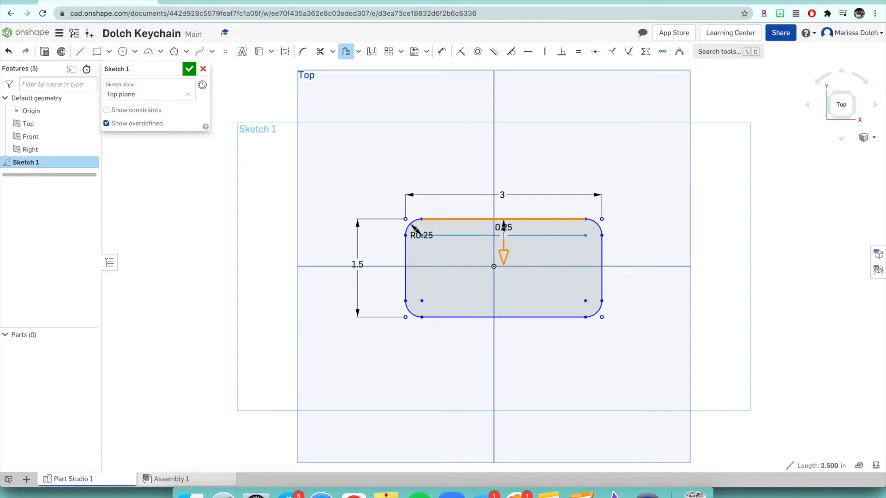
{"action": "left_click", "coordinate": [503, 235]}
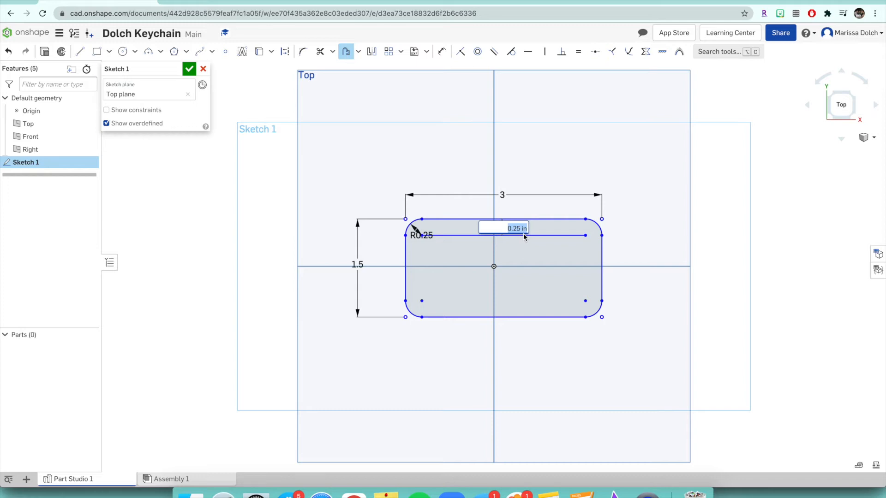
{"action": "type", "text": "125"}
{"action": "key", "text": "Return"}
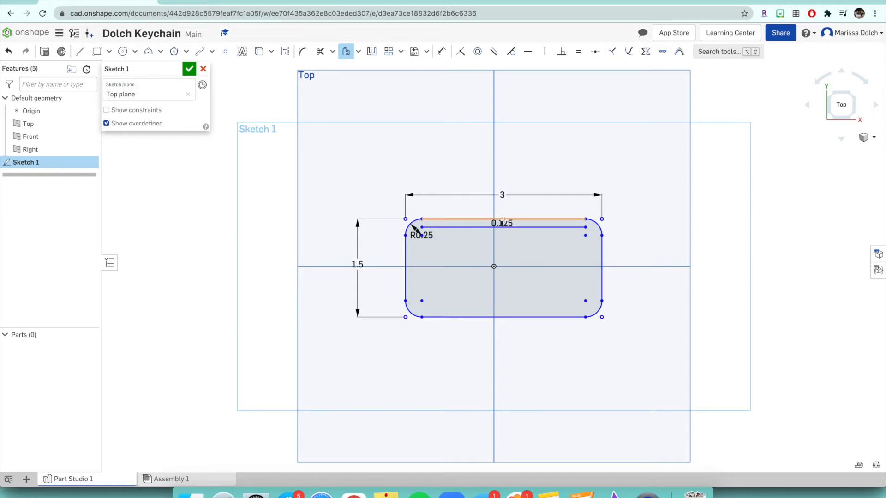
- Offset the rectangle's right edge inward by 0.125 in
{"action": "left_click", "coordinate": [601, 266]}
{"action": "left_click", "coordinate": [588, 268]}
{"action": "type", "text": ".12"}
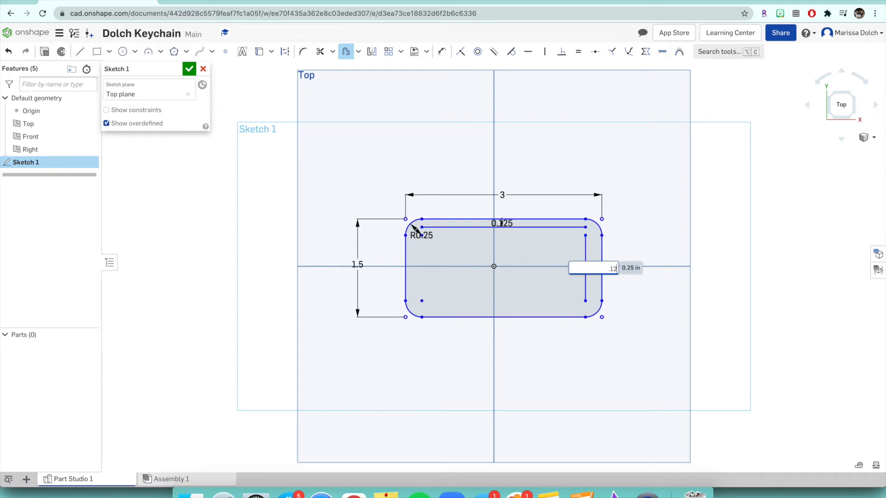
{"action": "type", "text": "5"}
{"action": "key", "text": "Return"}
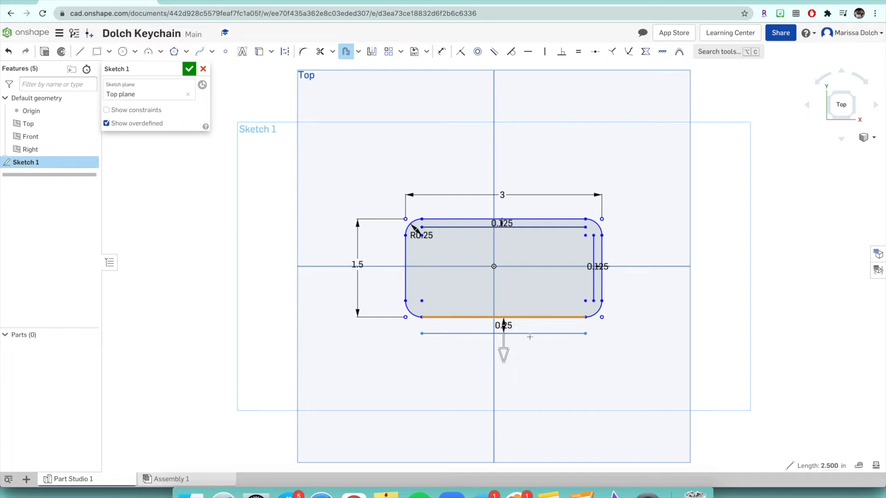
- Offset the rectangle's lower edge by 0.125 in, flipping the direction so the line lies inside the outline
{"action": "left_click", "coordinate": [503, 354]}
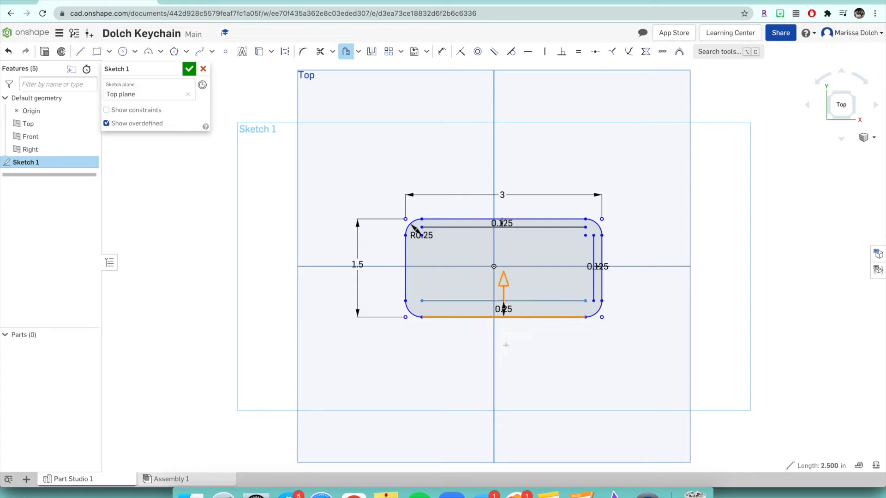
{"action": "double_click", "coordinate": [512, 309]}
{"action": "type", "text": "0.125"}
{"action": "key", "text": "Return"}
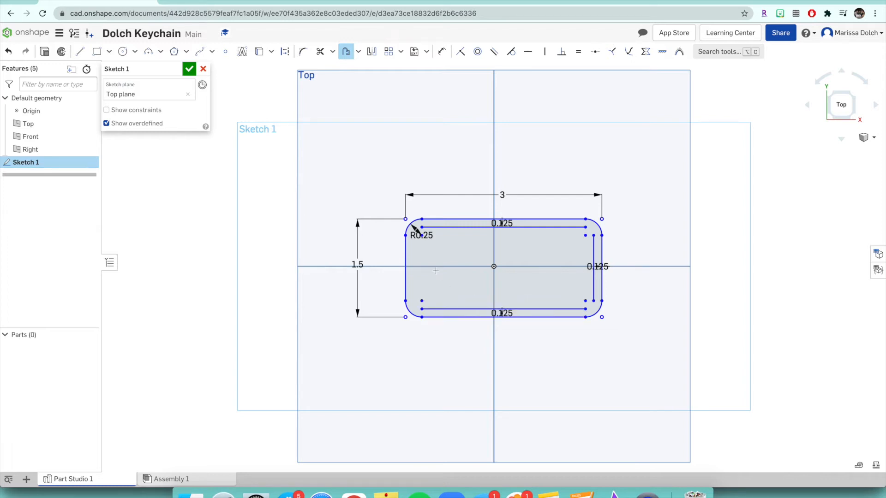
- Offset the rectangle's left edge by 0.125 in, flipping the direction so the line lies inside the outline
{"action": "left_click", "coordinate": [405, 268]}
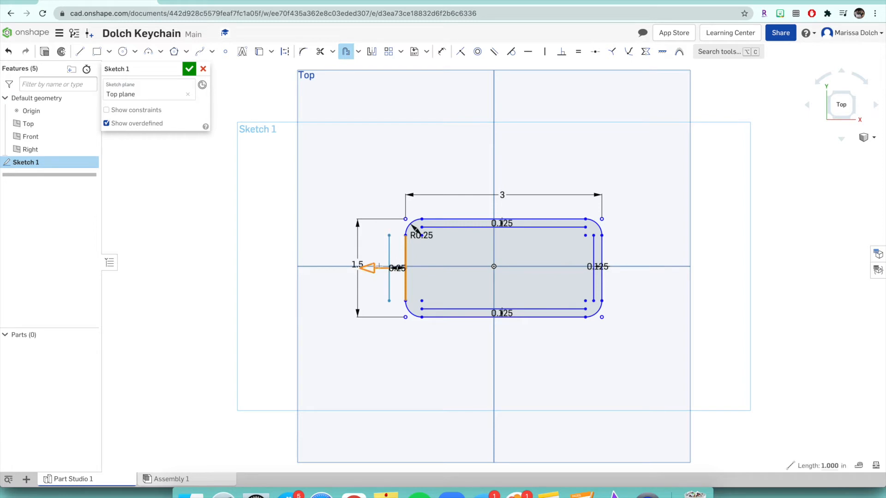
{"action": "left_click", "coordinate": [369, 268]}
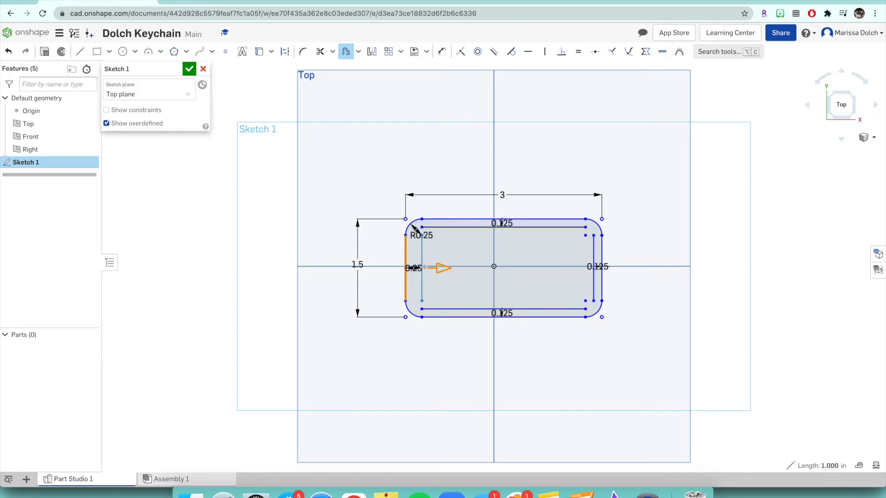
{"action": "left_click", "coordinate": [424, 267]}
{"action": "type", "text": ".125"}
{"action": "key", "text": "Return"}
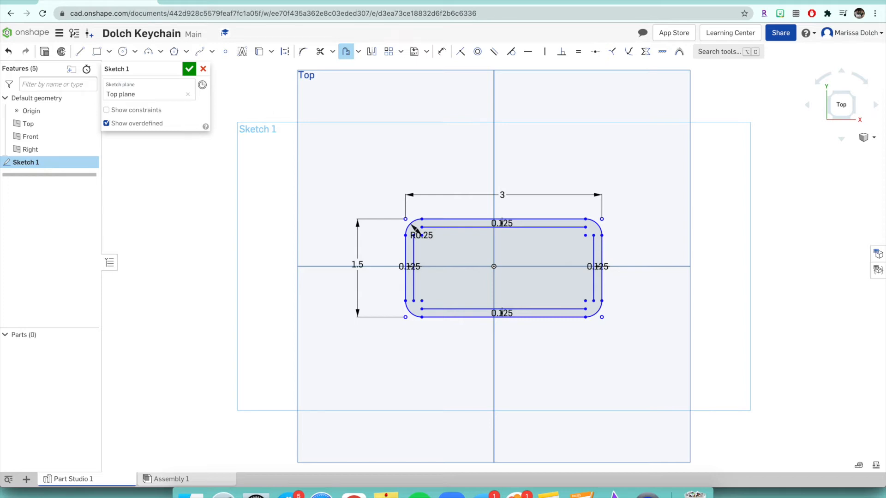
- Fillet the upper-right corner of the inner border with a 0.25 in radius
{"action": "scroll", "coordinate": [572, 229], "scroll_direction": "up", "scroll_amount": 5}
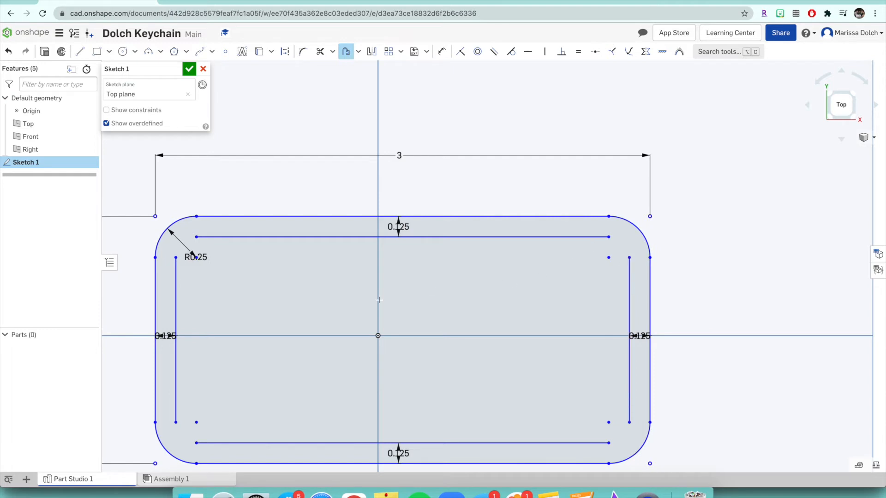
{"action": "scroll", "coordinate": [379, 300], "scroll_direction": "down", "scroll_amount": 5}
{"action": "scroll", "coordinate": [379, 300], "scroll_direction": "up", "scroll_amount": 2}
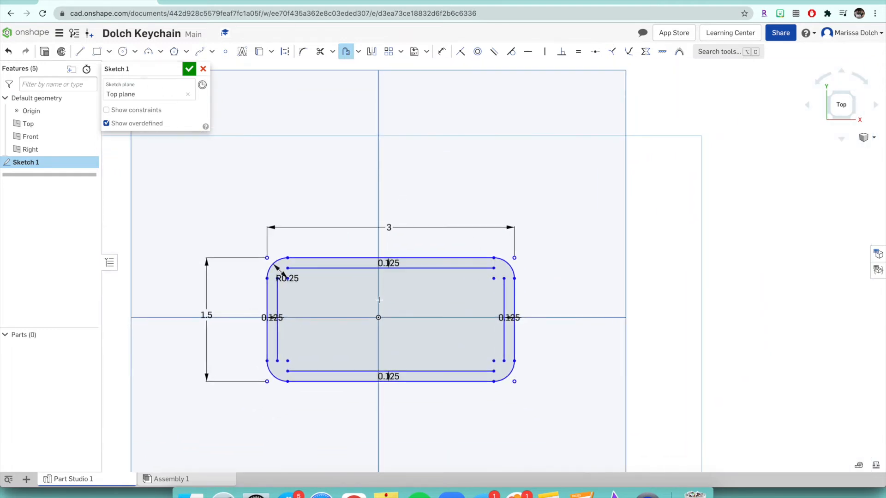
{"action": "left_click", "coordinate": [302, 51]}
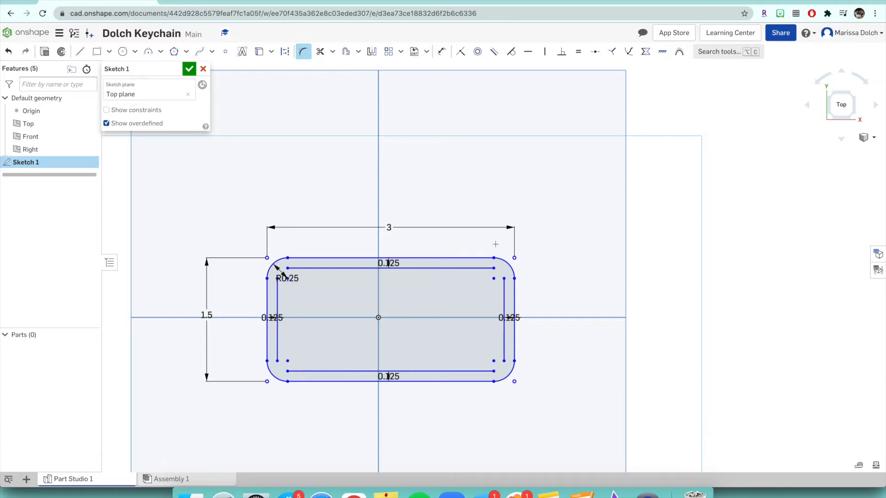
{"action": "left_click", "coordinate": [503, 282]}
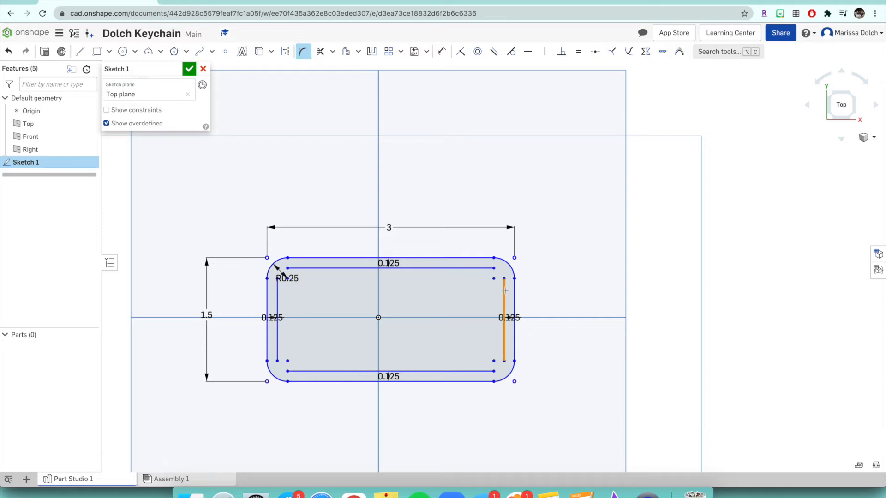
{"action": "left_click", "coordinate": [487, 268]}
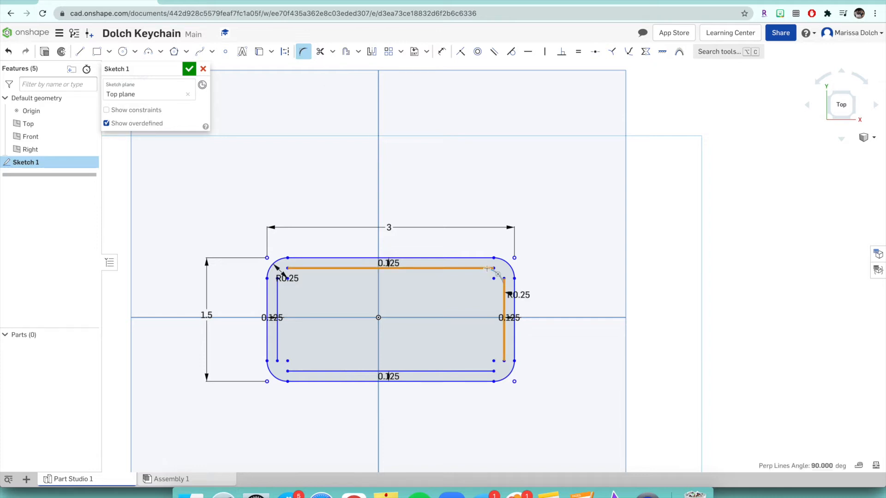
{"action": "left_click", "coordinate": [482, 291]}
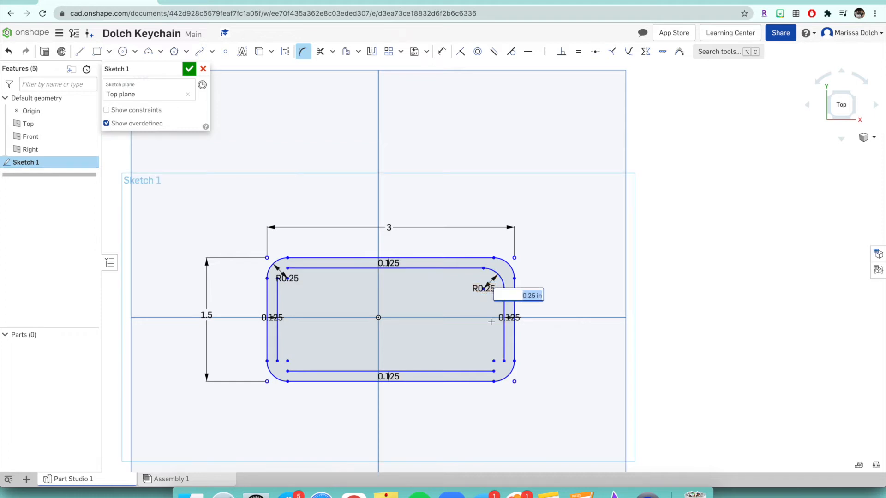
{"action": "key", "text": "Return"}
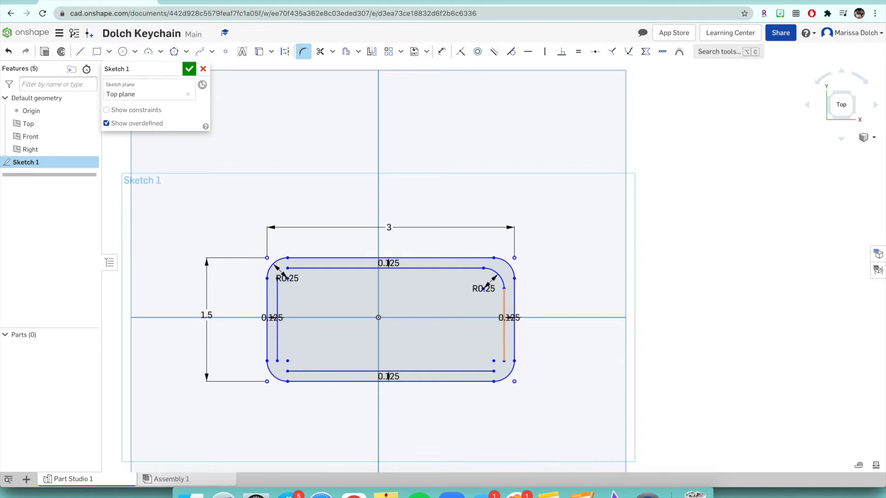
- Fillet the remaining three corners of the inner border with the same 0.25 in radius
{"action": "left_click", "coordinate": [504, 340]}
{"action": "left_click", "coordinate": [481, 372]}
{"action": "key", "text": "Return"}
{"action": "left_click", "coordinate": [276, 344]}
{"action": "left_click", "coordinate": [311, 372]}
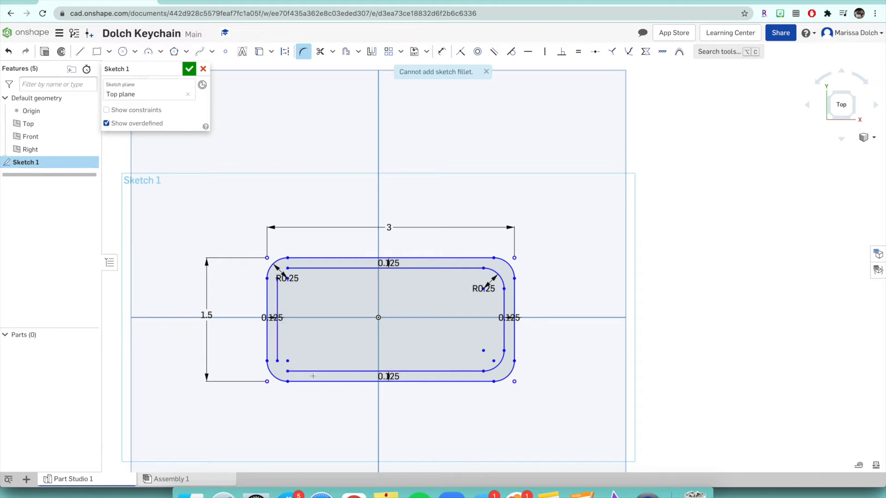
{"action": "left_click", "coordinate": [277, 344]}
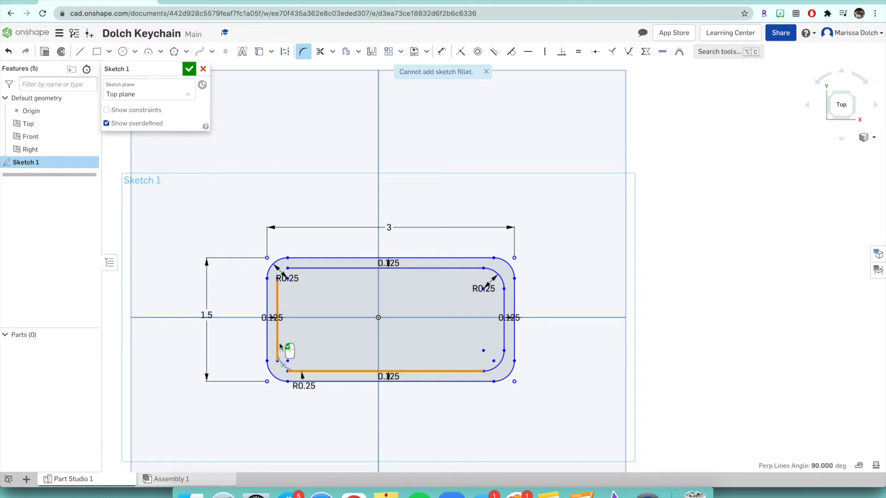
{"action": "key", "text": "Return"}
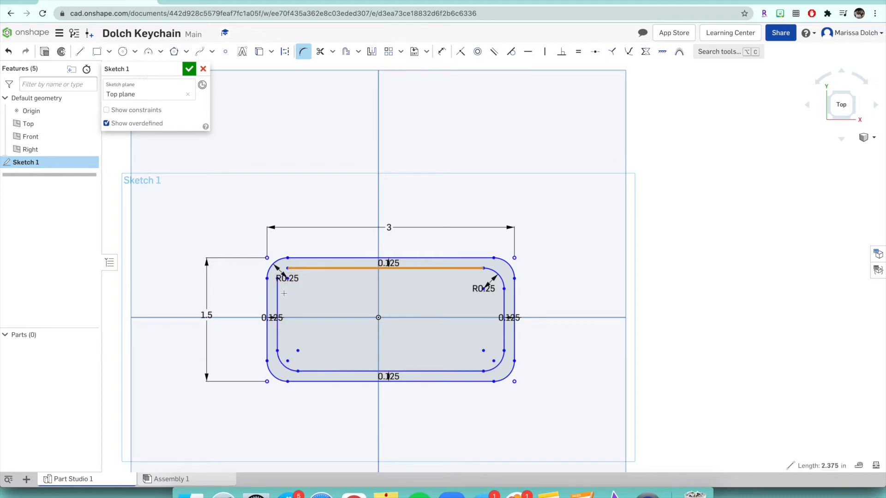
{"action": "left_click", "coordinate": [278, 296]}
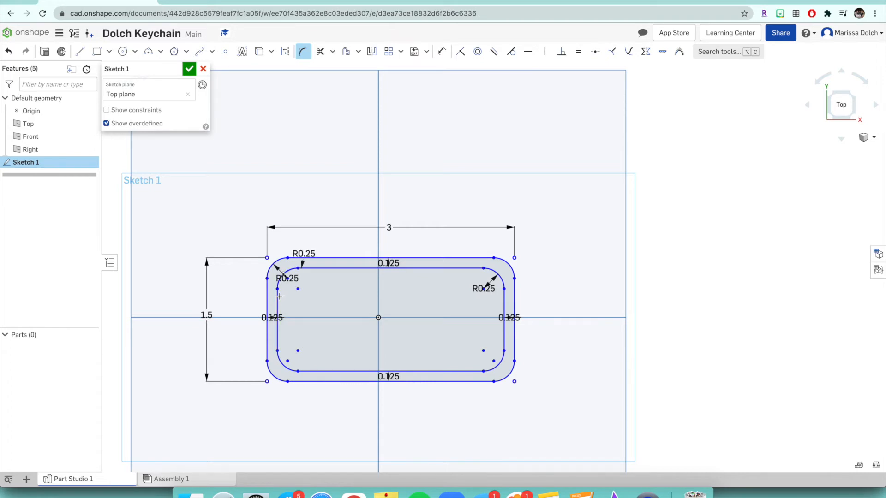
{"action": "key", "text": "Return"}
- Rename the sketch as Keychain Base and finish it
{"action": "left_click", "coordinate": [174, 71]}
{"action": "type", "text": "KeyCh"}
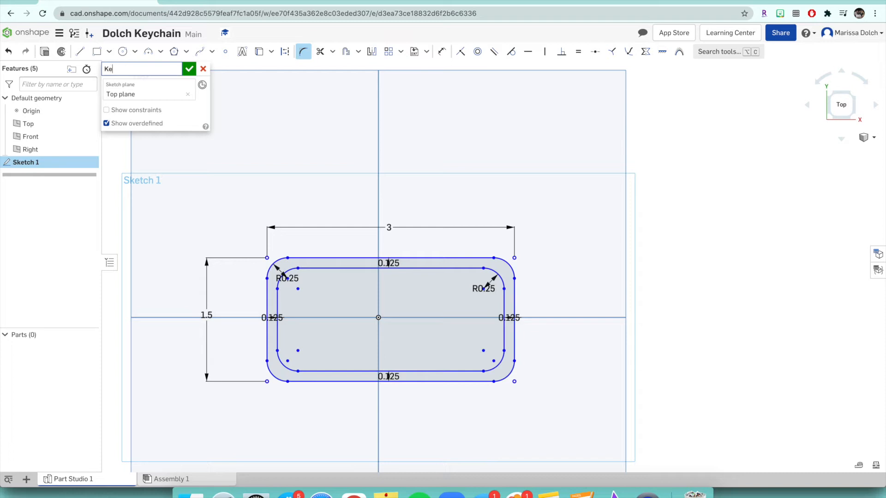
{"action": "key", "text": "BackSpace"}
{"action": "key", "text": "BackSpace"}
{"action": "type", "text": "chain Base"}
{"action": "left_click", "coordinate": [189, 70]}
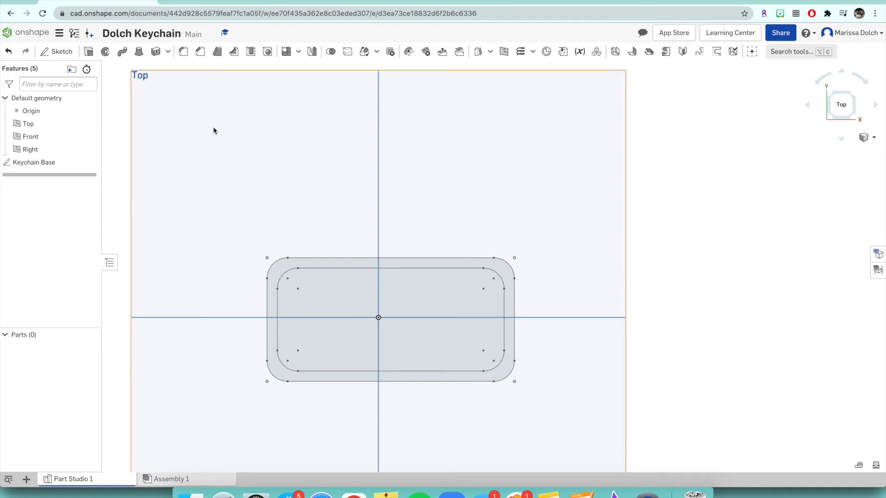
- Extrude the inner region of the sketch 0.125 in as a new solid and name the feature Base
{"action": "left_click", "coordinate": [89, 53]}
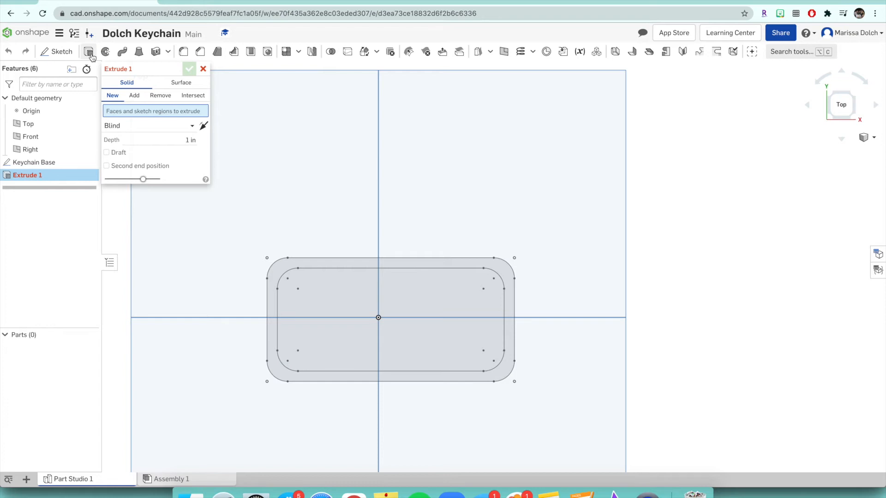
{"action": "left_click", "coordinate": [393, 308]}
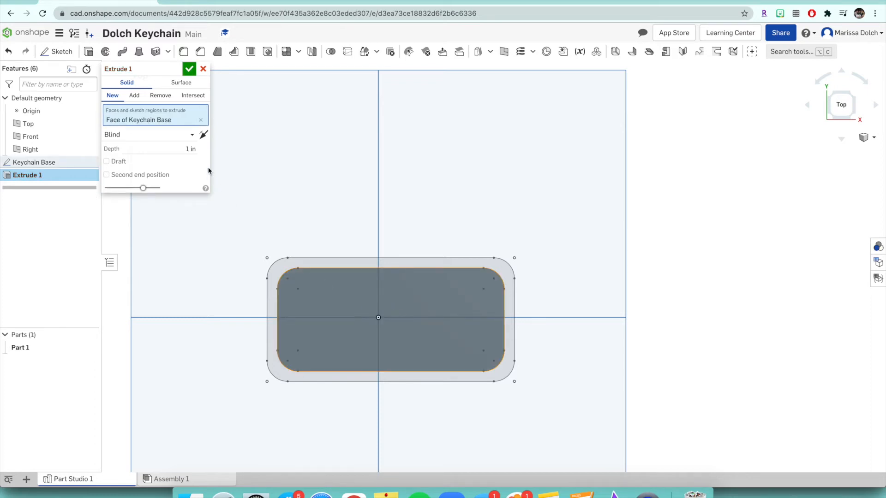
{"action": "left_click", "coordinate": [188, 149]}
{"action": "type", "text": ".125"}
{"action": "key", "text": "Return"}
{"action": "left_click", "coordinate": [175, 70]}
{"action": "type", "text": "Base"}
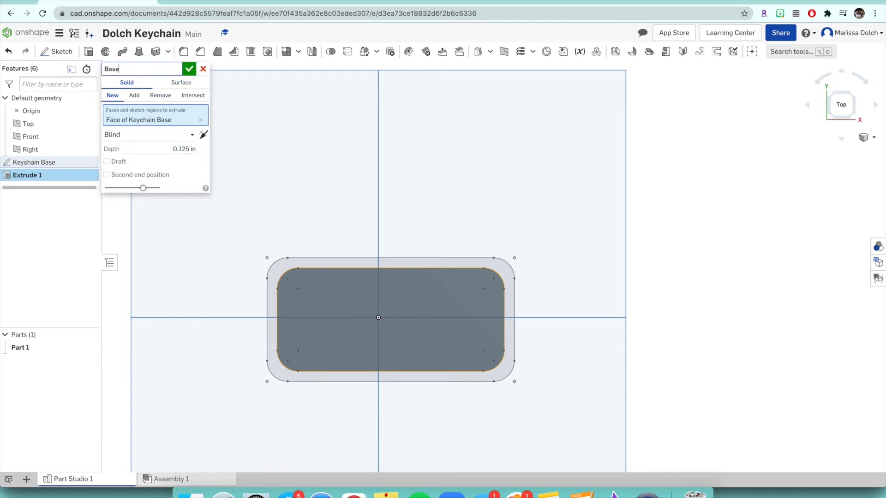
{"action": "left_click", "coordinate": [189, 69]}
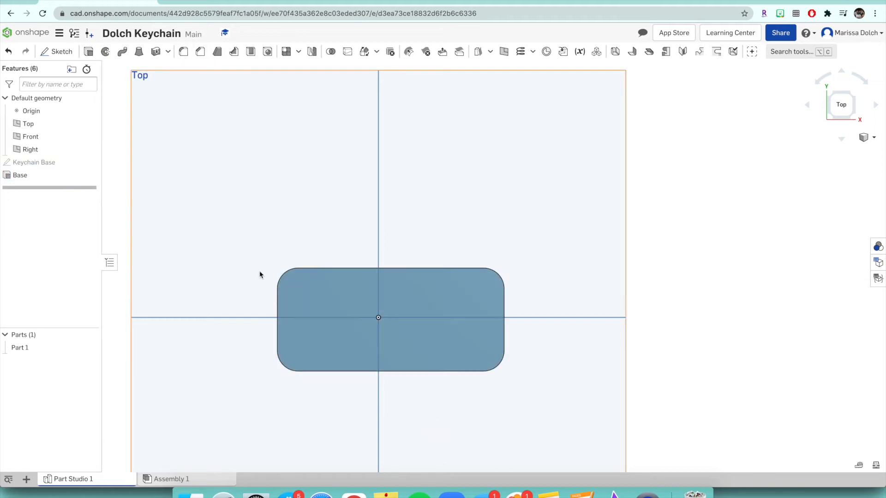
- Make the Keychain Base sketch visible again and view the model from the top
{"action": "right_click_drag", "start_coordinate": [260, 275], "coordinate": [294, 250]}
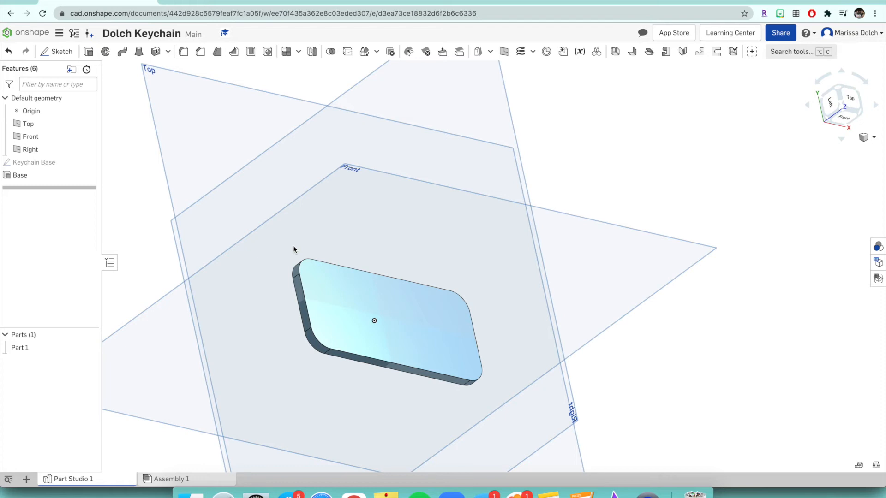
{"action": "right_click_drag", "start_coordinate": [293, 246], "coordinate": [286, 258]}
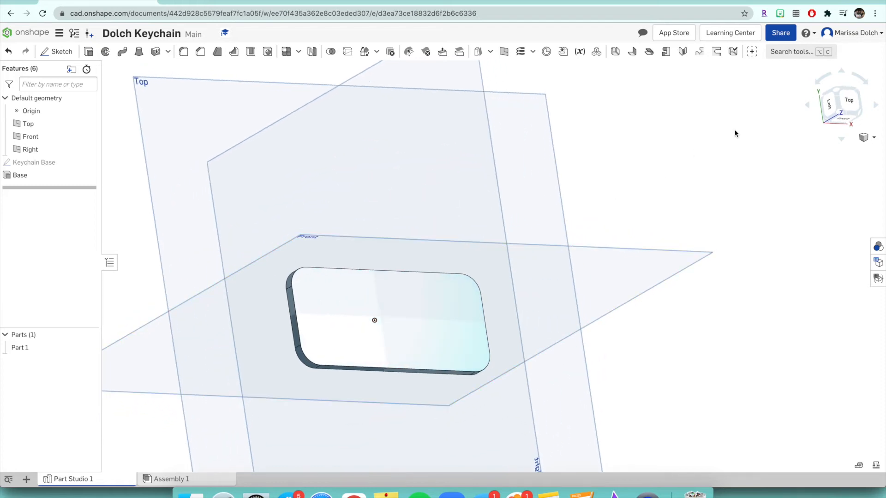
{"action": "left_click", "coordinate": [845, 105]}
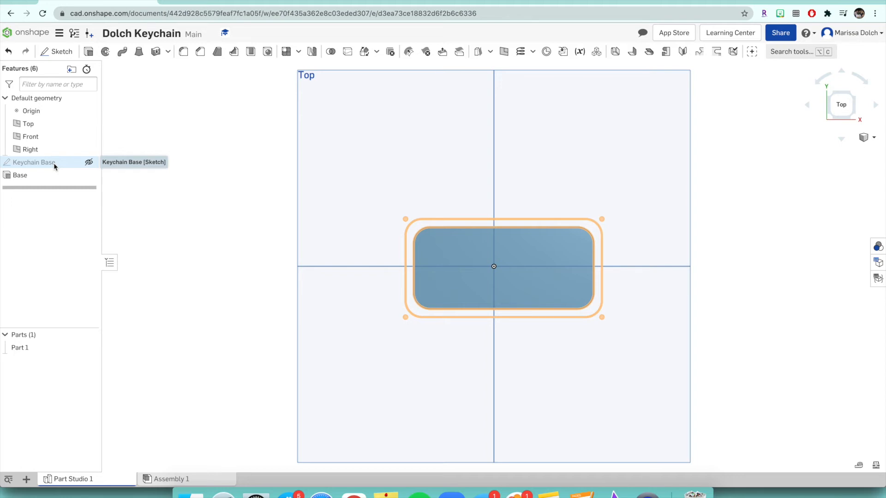
{"action": "left_click", "coordinate": [89, 163]}
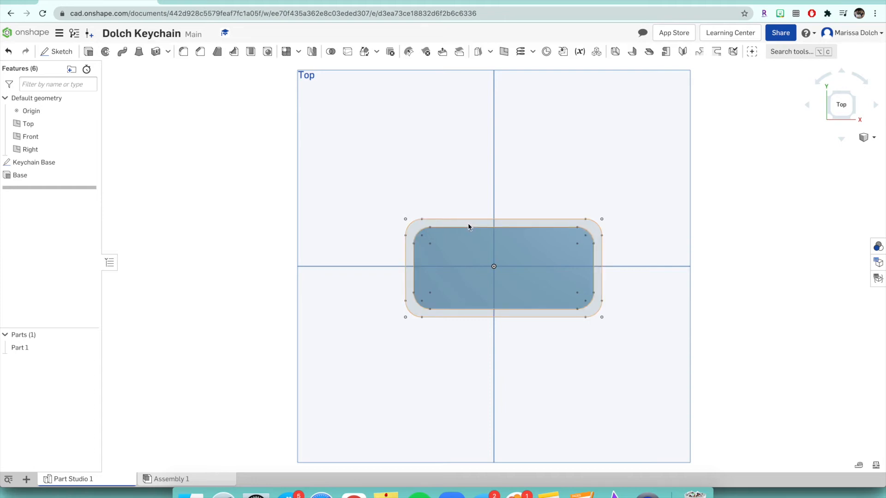
- Extrude the outer border ring 0.25 in, adding it to the base part, and name the feature ledge
{"action": "scroll", "coordinate": [467, 223], "scroll_direction": "up", "scroll_amount": 5}
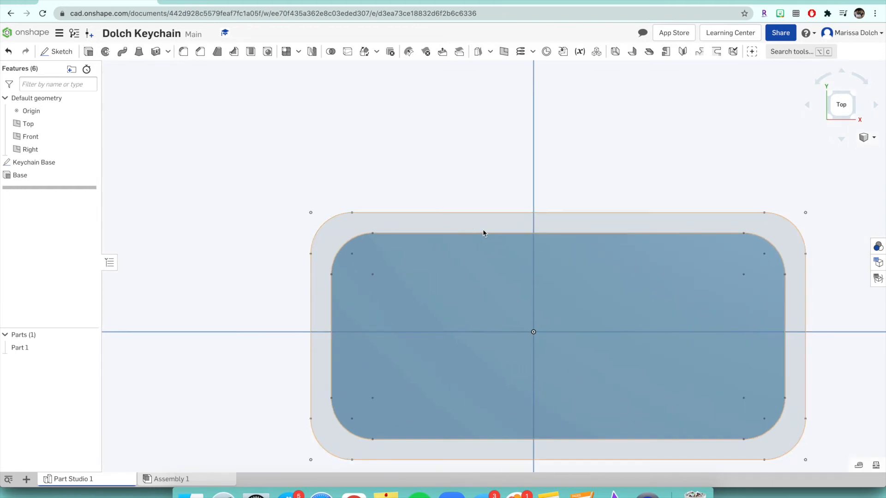
{"action": "left_click", "coordinate": [474, 229]}
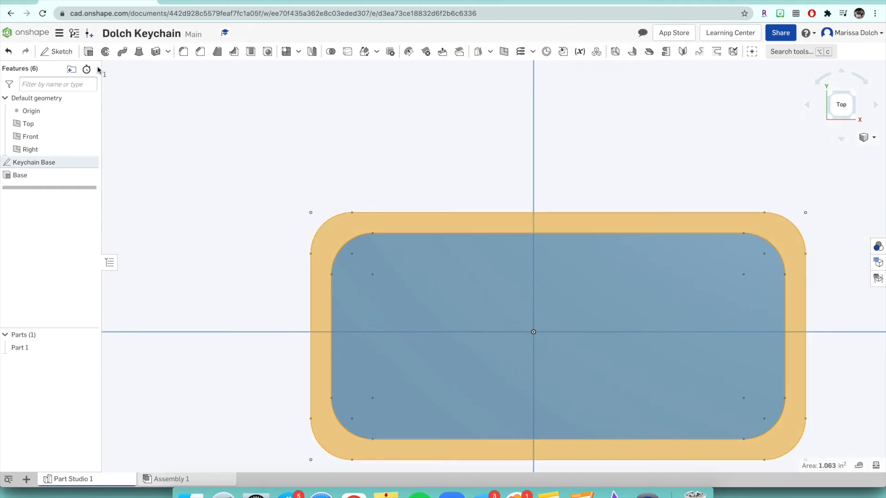
{"action": "left_click", "coordinate": [88, 51]}
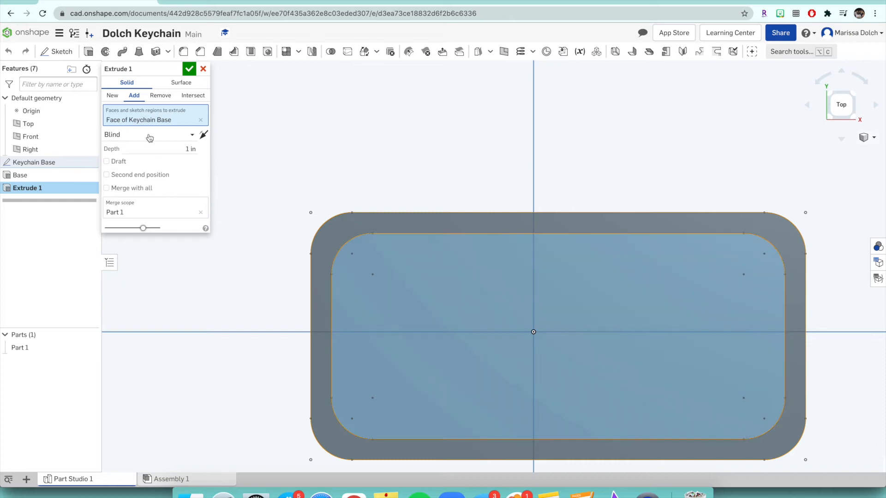
{"action": "left_click", "coordinate": [192, 150]}
{"action": "type", "text": ".25"}
{"action": "key", "text": "Return"}
{"action": "left_click_drag", "start_coordinate": [138, 69], "coordinate": [174, 70]}
{"action": "left_click", "coordinate": [175, 70]}
{"action": "type", "text": "ledge"}
{"action": "key", "text": "Return"}
{"action": "left_click", "coordinate": [189, 70]}
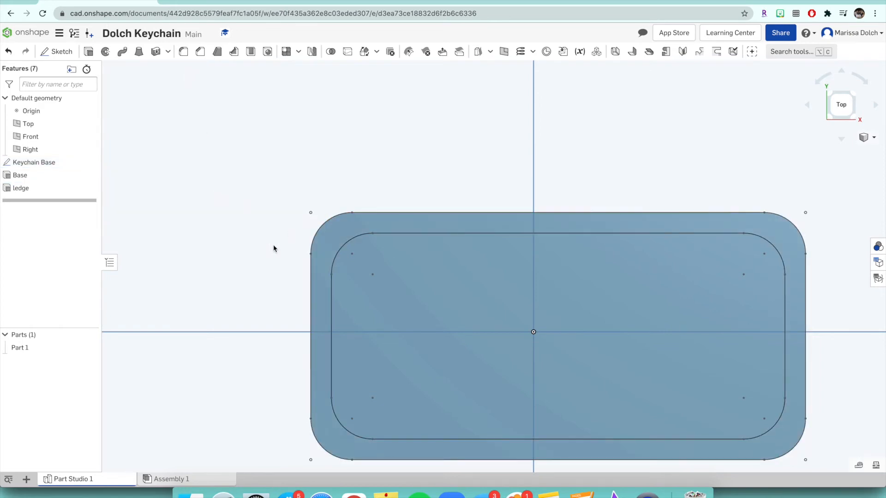
- Start a new sketch on the recessed face of the base and name it Text
{"action": "mouse_move", "coordinate": [273, 245]}
{"action": "right_mouse_down"}
{"action": "mouse_move", "coordinate": [290, 222]}
{"action": "mouse_move", "coordinate": [312, 216]}
{"action": "mouse_move", "coordinate": [286, 222]}
{"action": "right_mouse_up"}
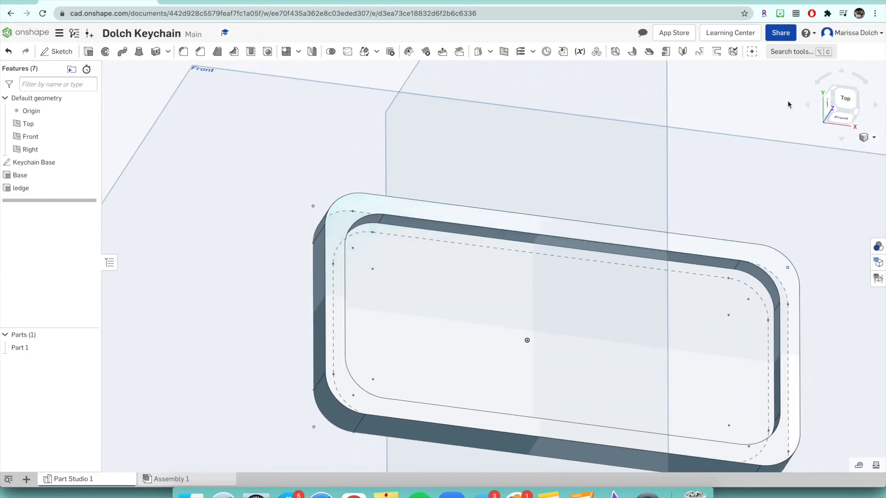
{"action": "left_click", "coordinate": [844, 99]}
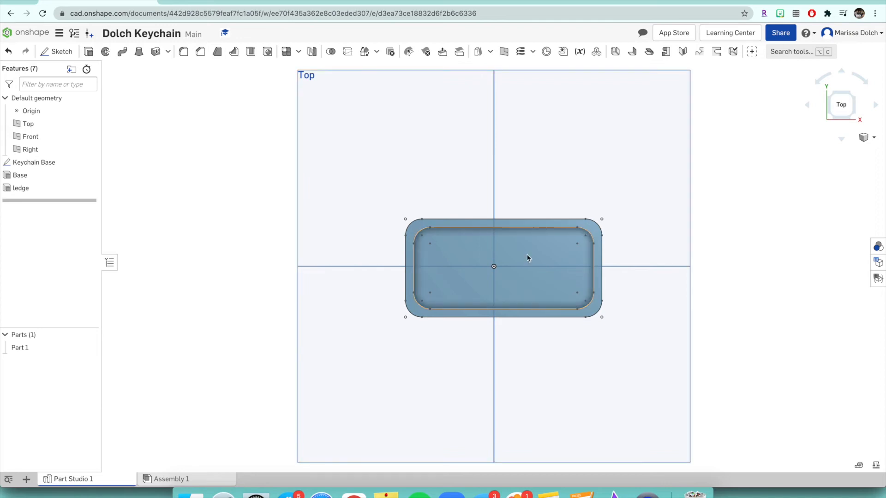
{"action": "scroll", "coordinate": [527, 257], "scroll_direction": "up", "scroll_amount": 4}
{"action": "scroll", "coordinate": [528, 257], "scroll_direction": "down", "scroll_amount": 2}
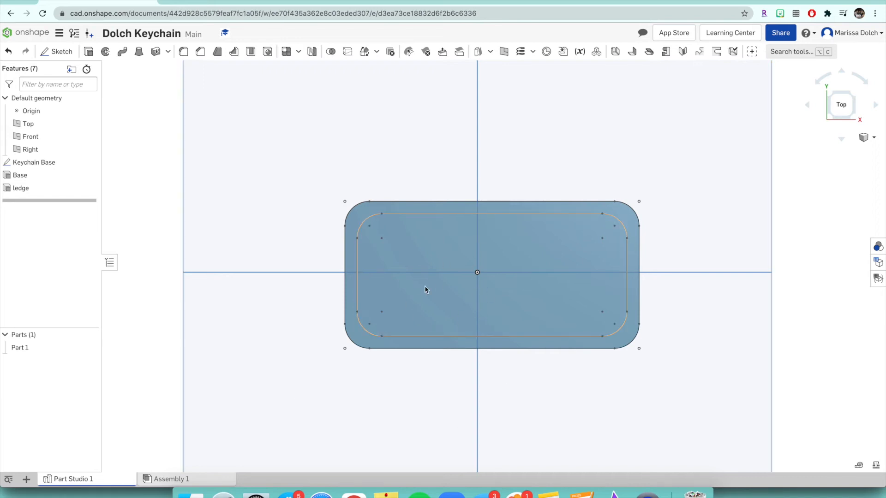
{"action": "left_click", "coordinate": [439, 285]}
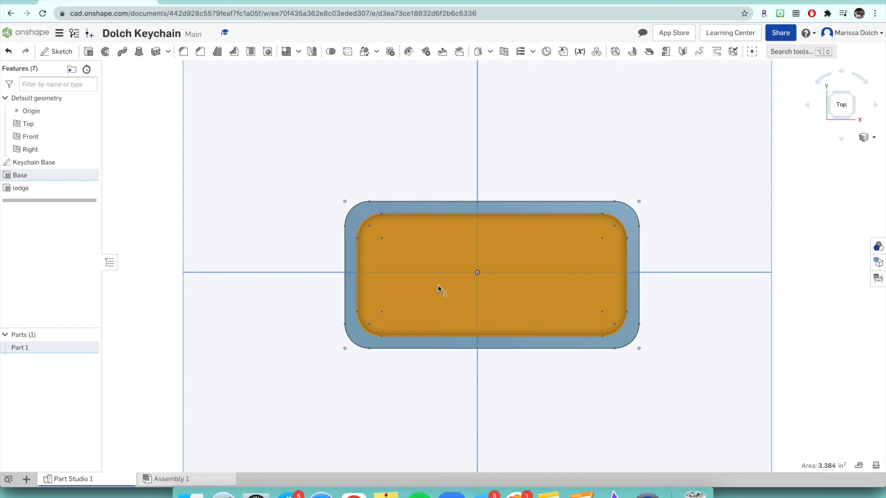
{"action": "left_click", "coordinate": [58, 54]}
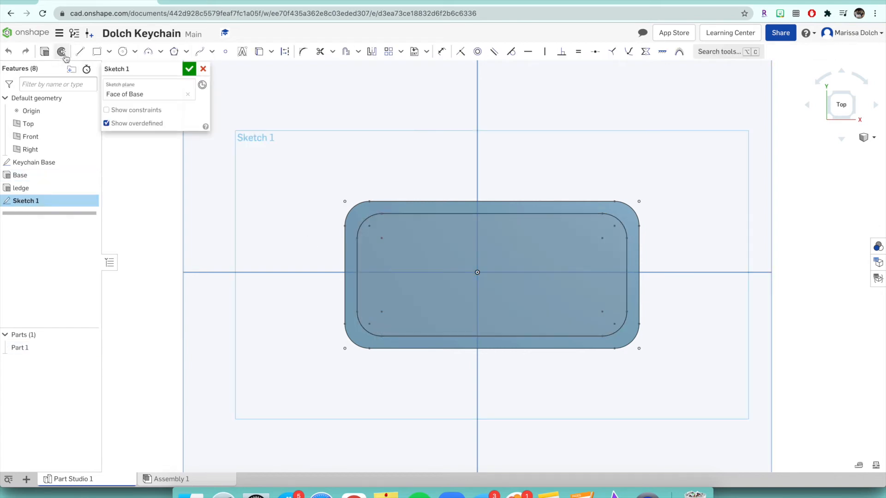
{"action": "left_click", "coordinate": [175, 70]}
{"action": "type", "text": "Text"}
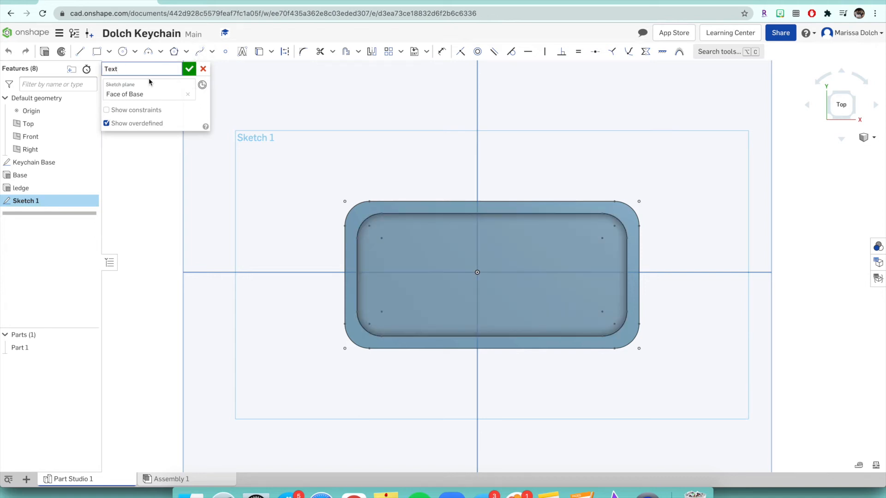
{"action": "key", "text": "Return"}
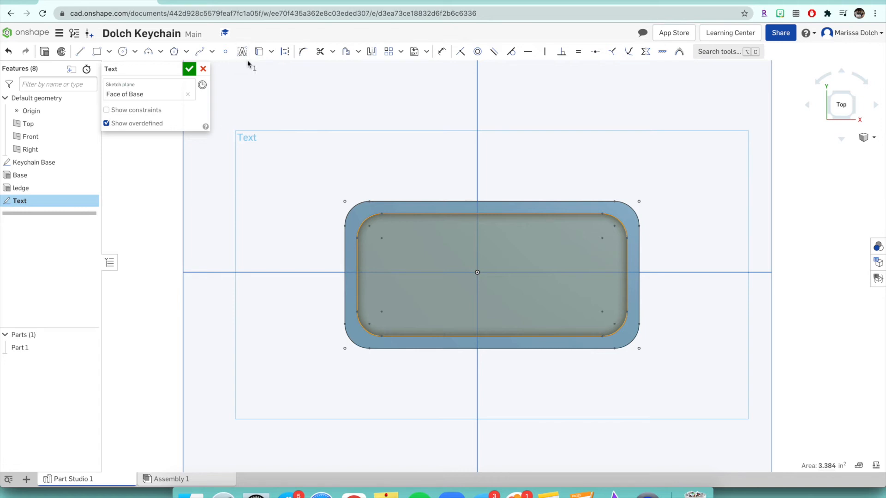
- Add sketch text across the recess containing the teacher's title and surname, using the Allerta Stencil font without any mirroring
{"action": "left_click", "coordinate": [243, 54]}
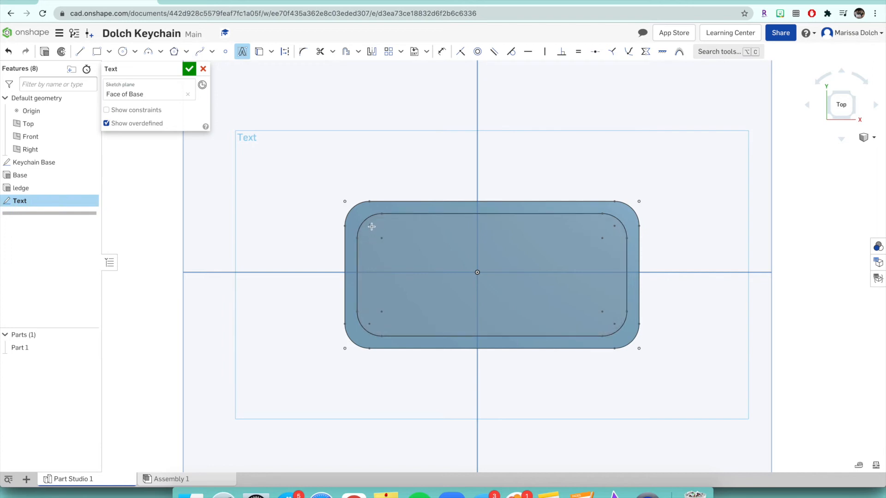
{"action": "left_click_drag", "start_coordinate": [374, 226], "coordinate": [615, 324]}
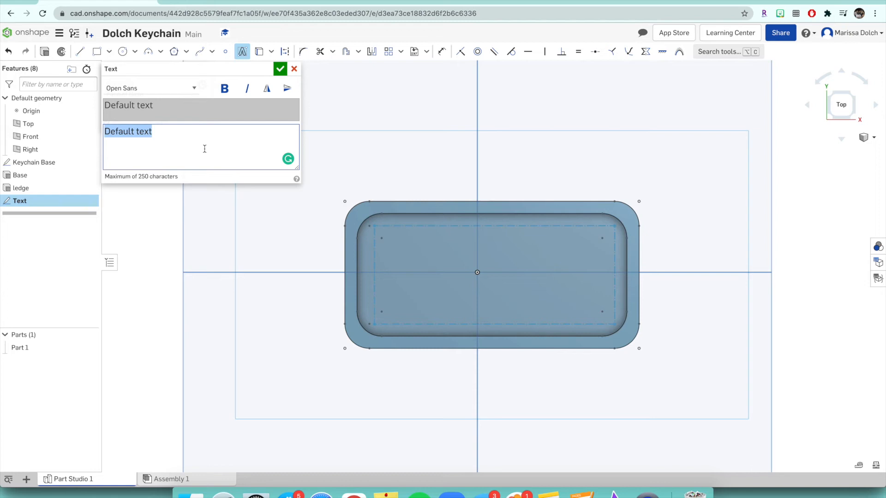
{"action": "type", "text": "Ms. Dolch"}
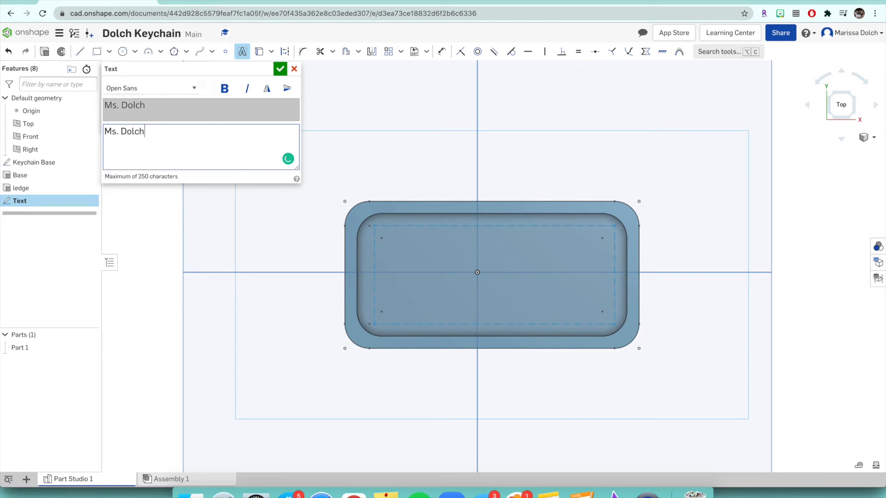
{"action": "left_click", "coordinate": [157, 90]}
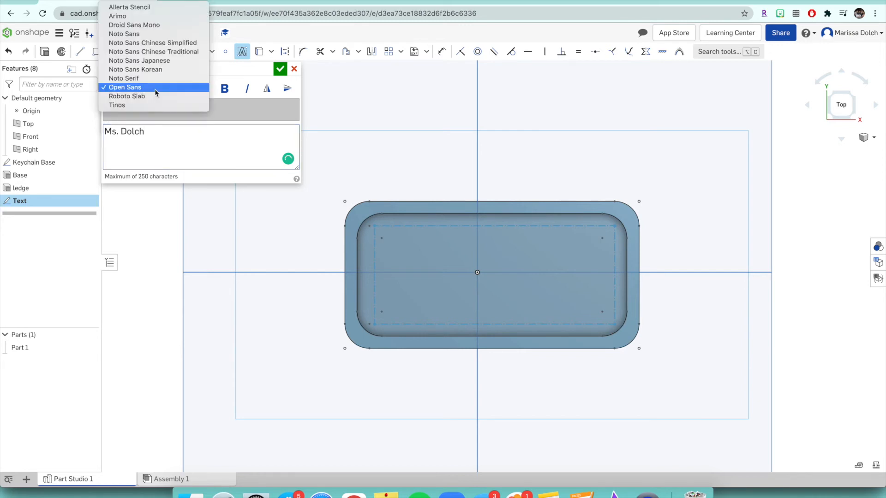
{"action": "left_click", "coordinate": [154, 7]}
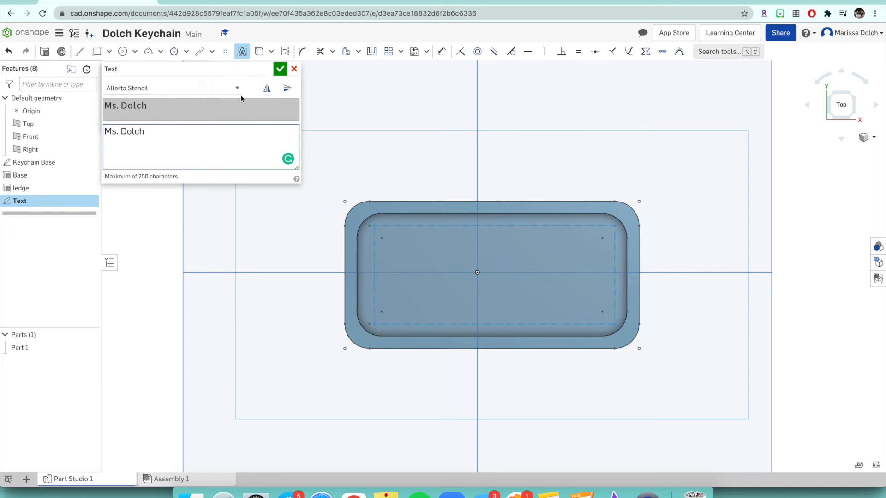
{"action": "left_click", "coordinate": [288, 93]}
{"action": "left_click", "coordinate": [289, 95]}
{"action": "left_click", "coordinate": [269, 90]}
{"action": "left_click", "coordinate": [274, 92]}
{"action": "left_click", "coordinate": [281, 69]}
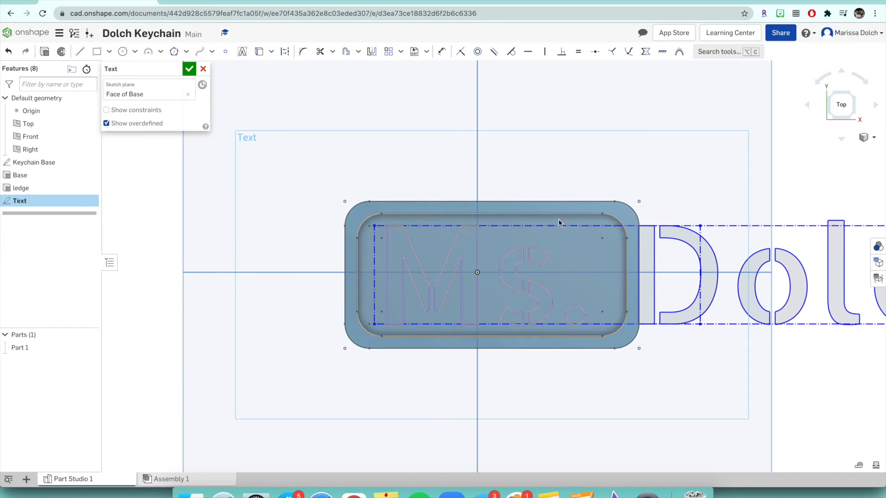
- Move the oversized text box so that it is roughly centred over the keychain
{"action": "scroll", "coordinate": [576, 275], "scroll_direction": "down", "scroll_amount": 4}
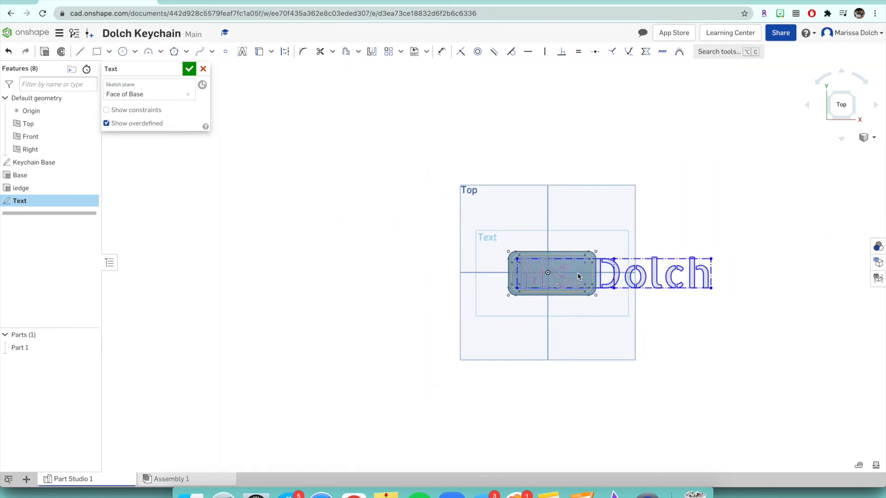
{"action": "scroll", "coordinate": [578, 276], "scroll_direction": "up", "scroll_amount": 1}
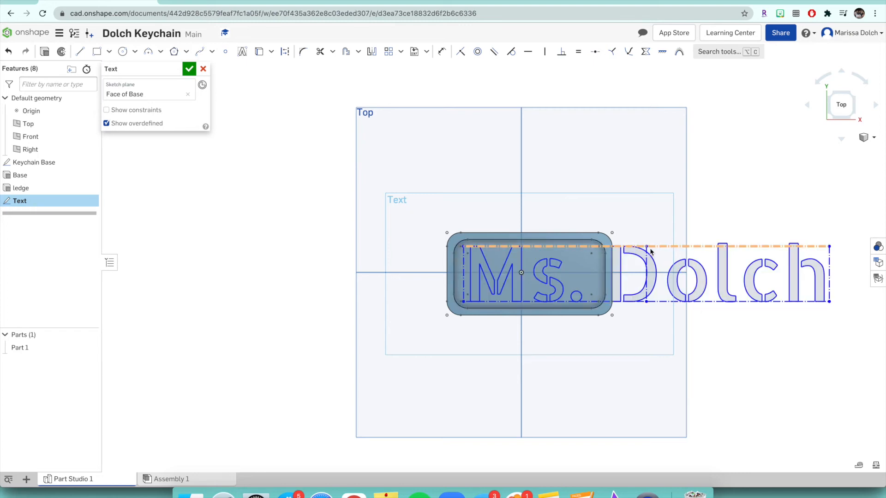
{"action": "scroll", "coordinate": [650, 252], "scroll_direction": "up", "scroll_amount": 3}
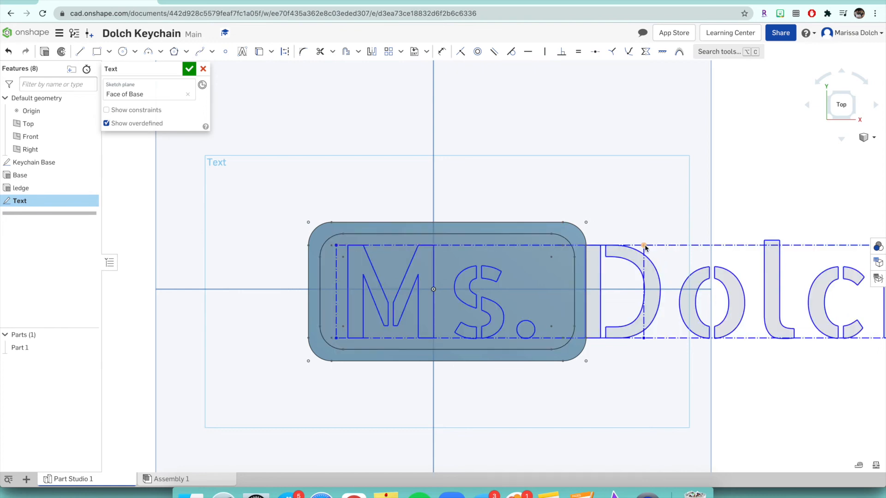
{"action": "left_click_drag", "start_coordinate": [644, 246], "coordinate": [446, 248]}
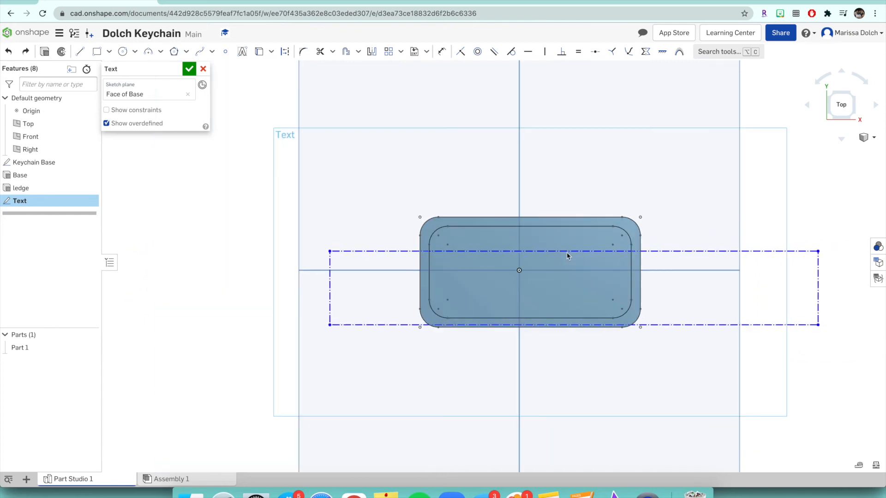
{"action": "left_click_drag", "start_coordinate": [567, 252], "coordinate": [526, 242]}
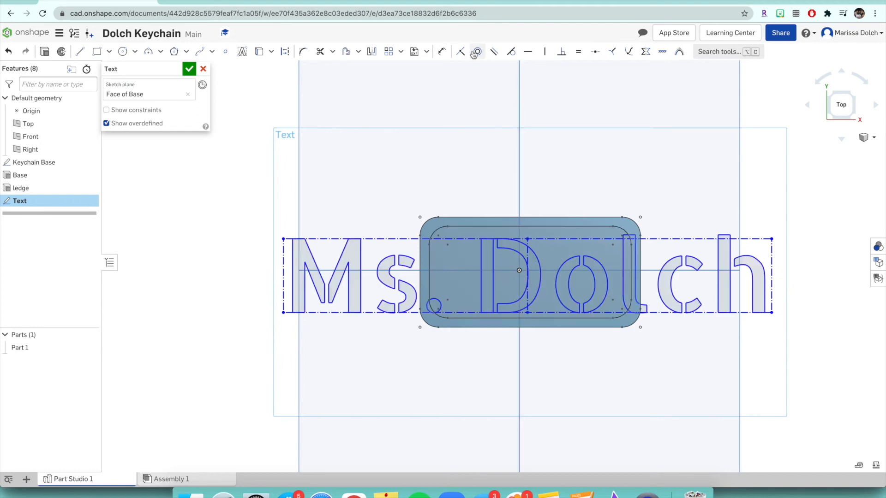
- Dimension the text box's width to 2.5 in, centre the text within the recess and finish the sketch
{"action": "left_click", "coordinate": [441, 51]}
{"action": "left_click", "coordinate": [580, 239]}
{"action": "left_click", "coordinate": [532, 185]}
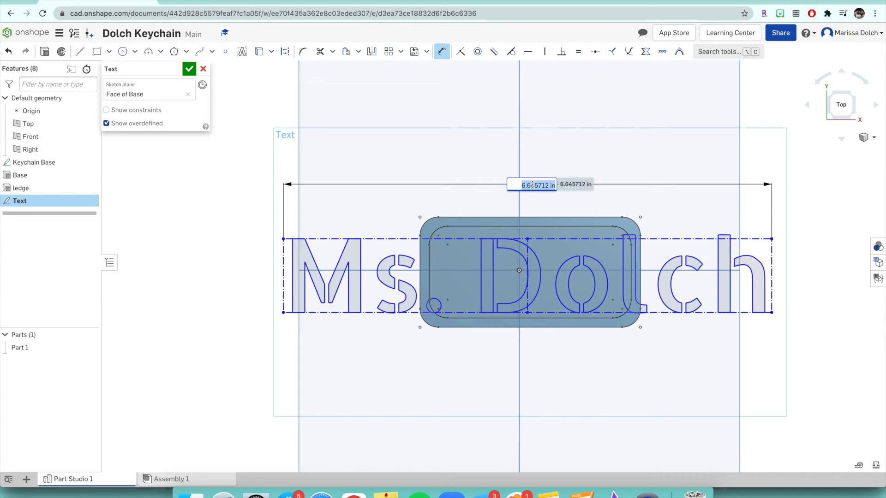
{"action": "type", "text": "2.5"}
{"action": "key", "text": "Return"}
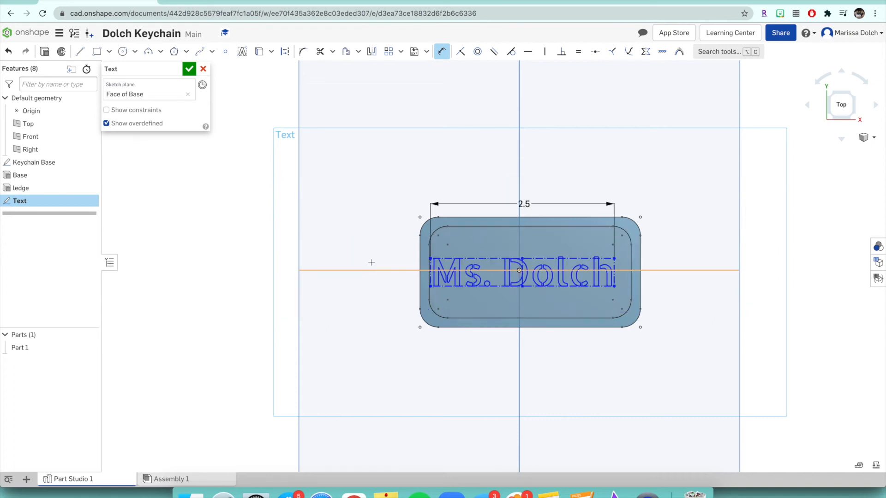
{"action": "key", "text": "Escape"}
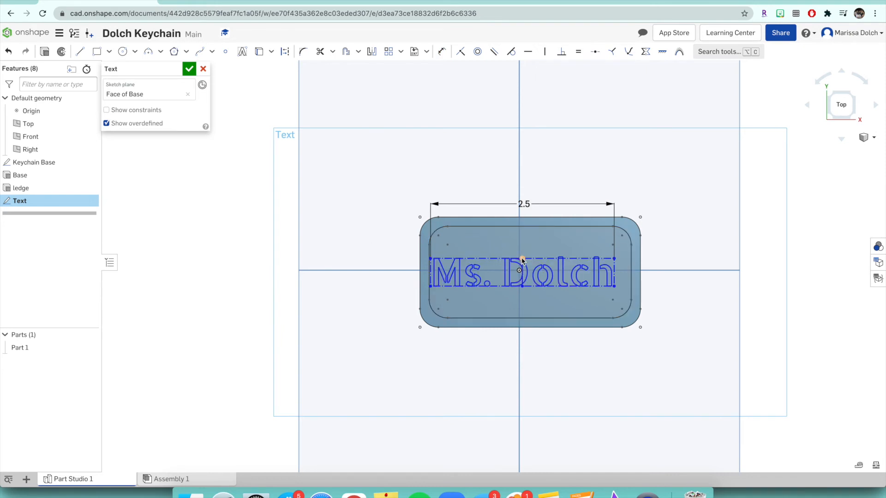
{"action": "mouse_move", "coordinate": [521, 260]}
{"action": "left_mouse_down"}
{"action": "mouse_move", "coordinate": [533, 258]}
{"action": "mouse_move", "coordinate": [523, 249]}
{"action": "mouse_move", "coordinate": [528, 257]}
{"action": "left_mouse_up"}
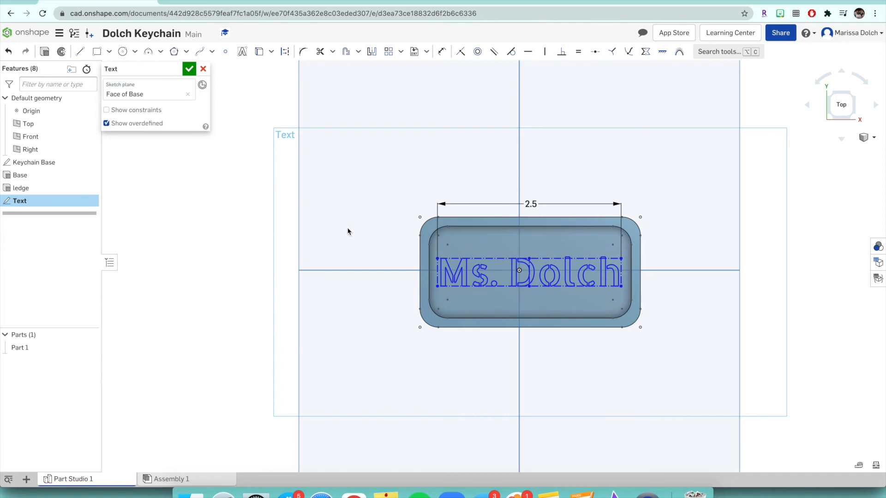
{"action": "left_click", "coordinate": [189, 69]}
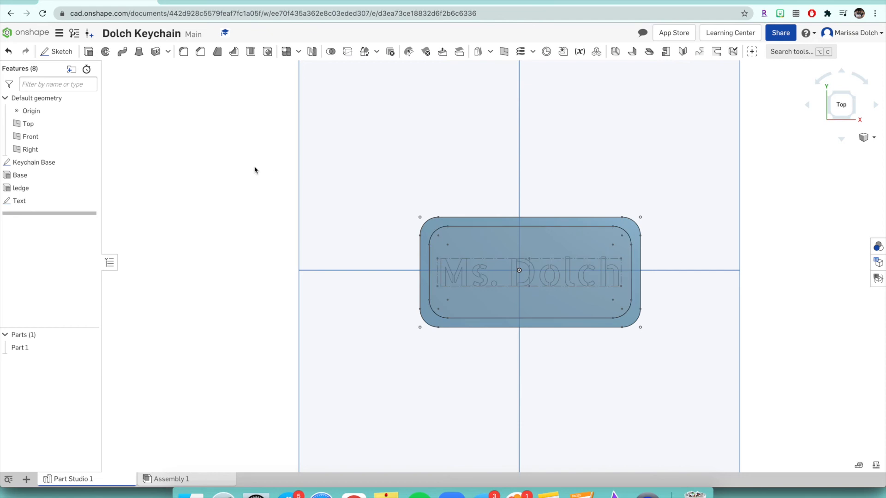
- Extrude the sketched text 0.125 in, adding it to Part 1, and name the feature Text
{"action": "left_click", "coordinate": [89, 51]}
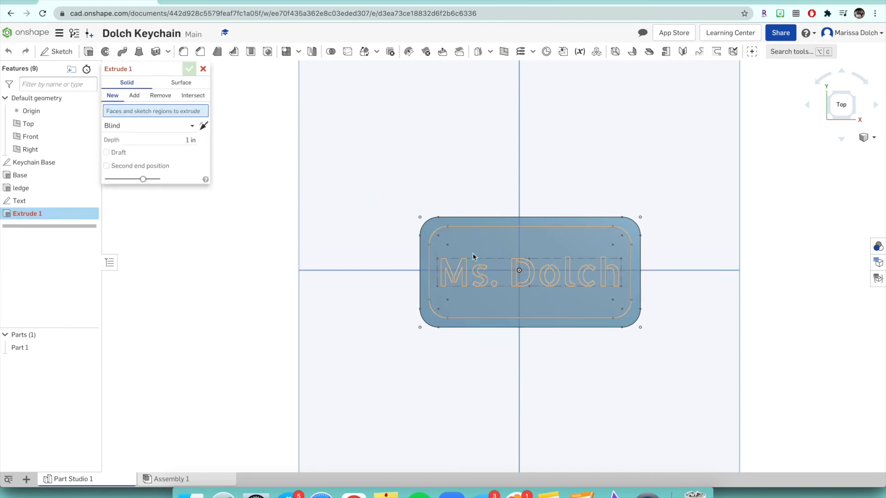
{"action": "left_click", "coordinate": [483, 285]}
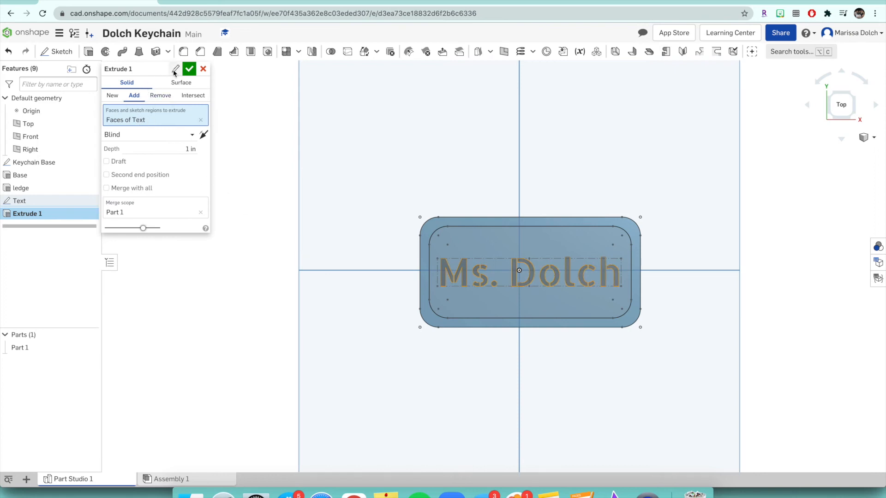
{"action": "left_click", "coordinate": [175, 70]}
{"action": "type", "text": "Text"}
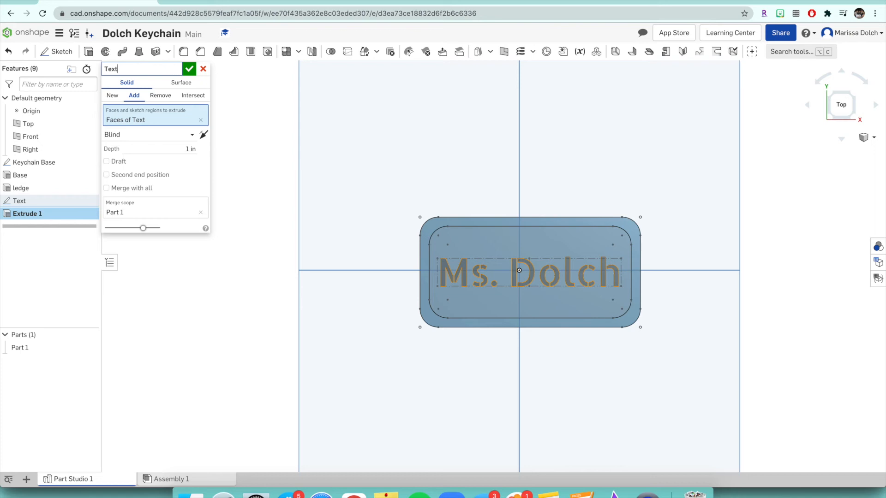
{"action": "key", "text": "Return"}
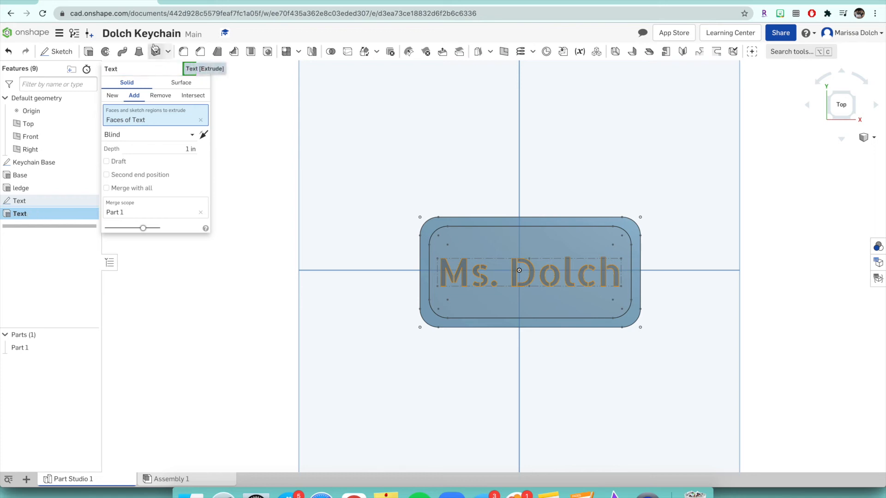
{"action": "left_click", "coordinate": [188, 149]}
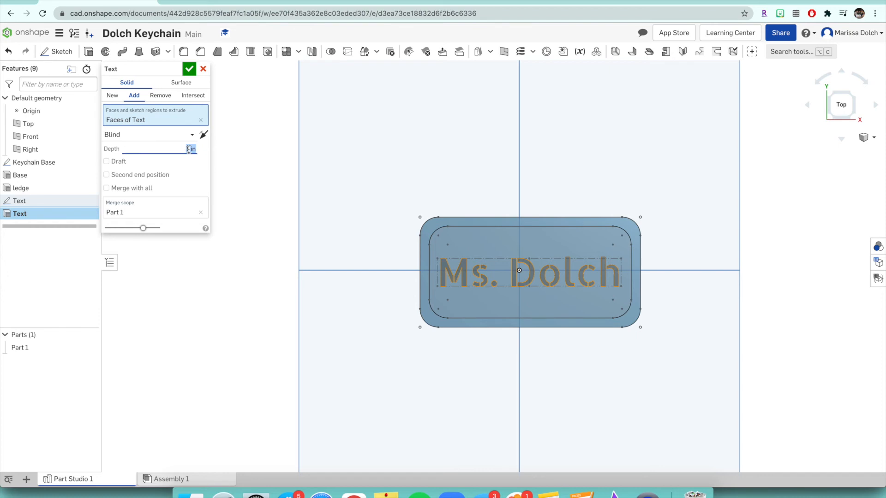
{"action": "type", "text": ".125"}
{"action": "key", "text": "Return"}
{"action": "left_click", "coordinate": [188, 70]}
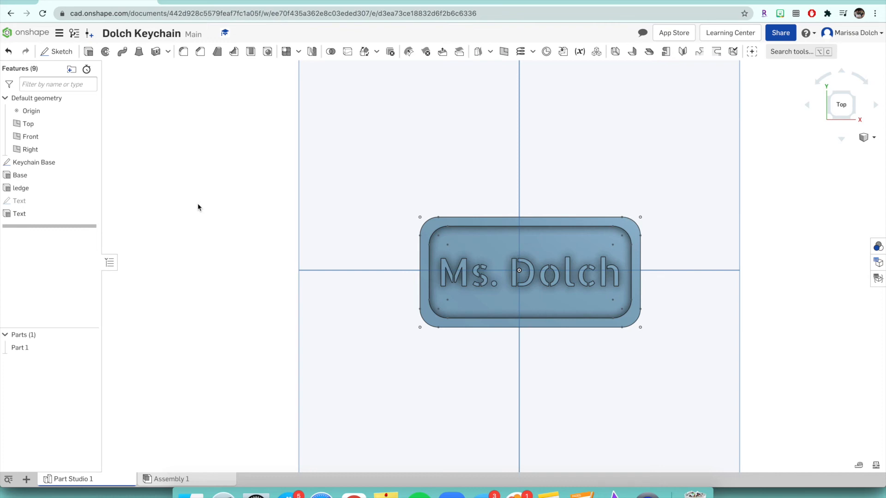
- Fillet the top face of the ledge with a 0.05 in radius
{"action": "mouse_move", "coordinate": [250, 244]}
{"action": "right_mouse_down"}
{"action": "mouse_move", "coordinate": [276, 241]}
{"action": "mouse_move", "coordinate": [275, 226]}
{"action": "mouse_move", "coordinate": [250, 242]}
{"action": "right_mouse_up"}
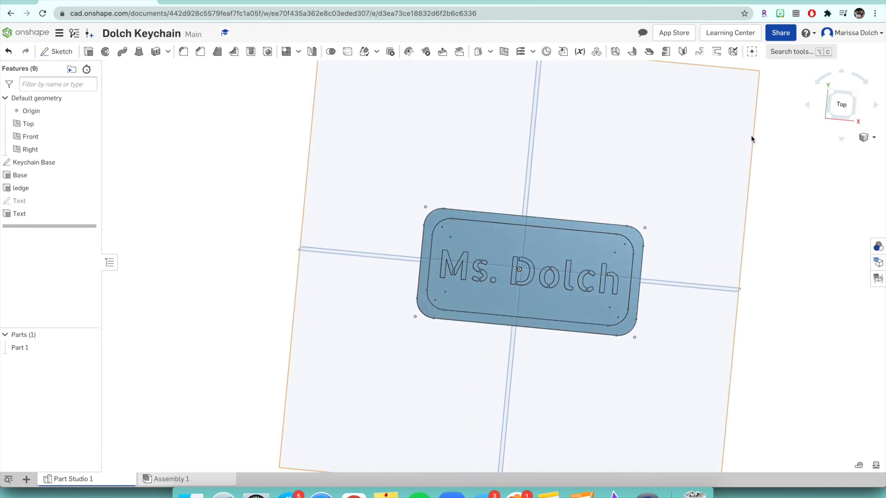
{"action": "left_click", "coordinate": [841, 104]}
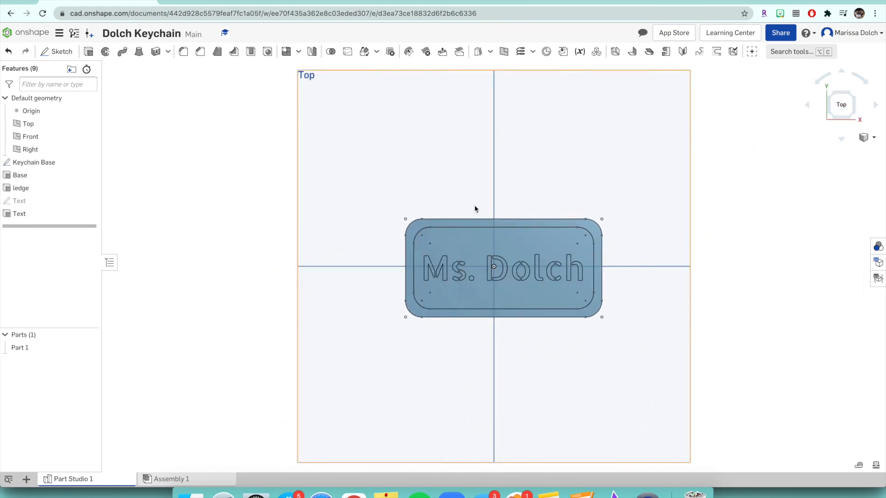
{"action": "scroll", "coordinate": [474, 205], "scroll_direction": "up", "scroll_amount": 5}
{"action": "scroll", "coordinate": [474, 205], "scroll_direction": "down", "scroll_amount": 3}
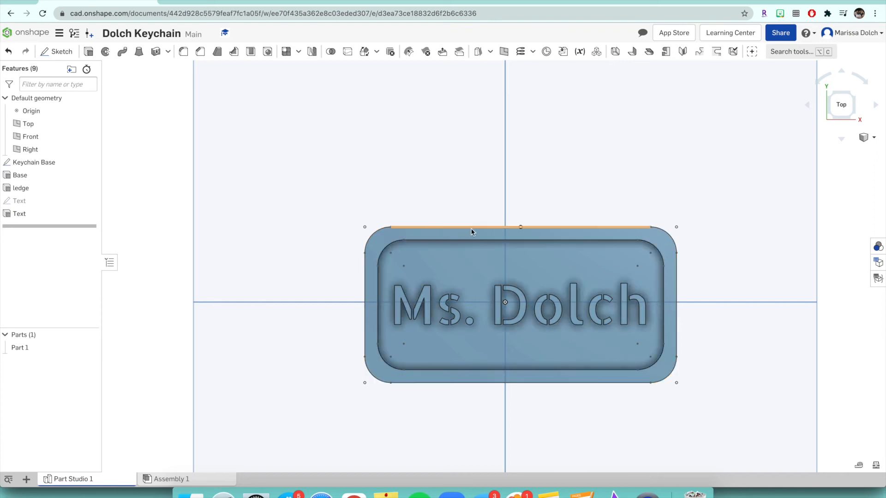
{"action": "left_click", "coordinate": [382, 237]}
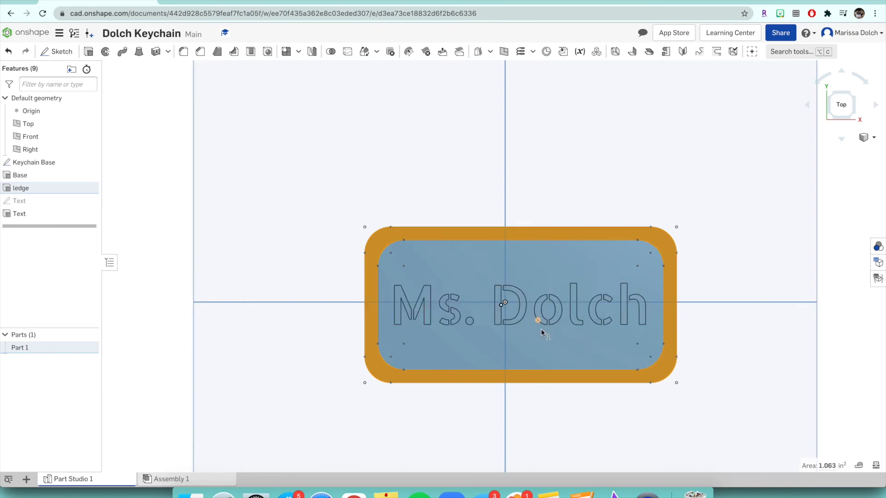
{"action": "left_click", "coordinate": [183, 52]}
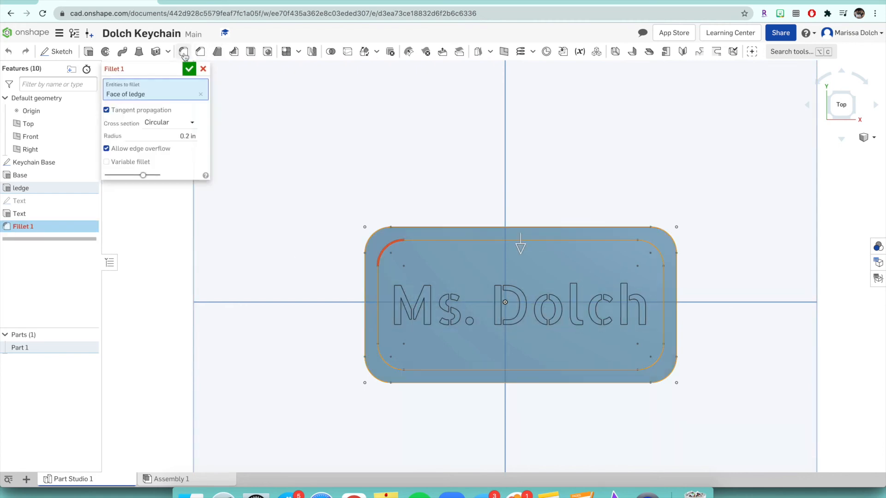
{"action": "left_click", "coordinate": [189, 136]}
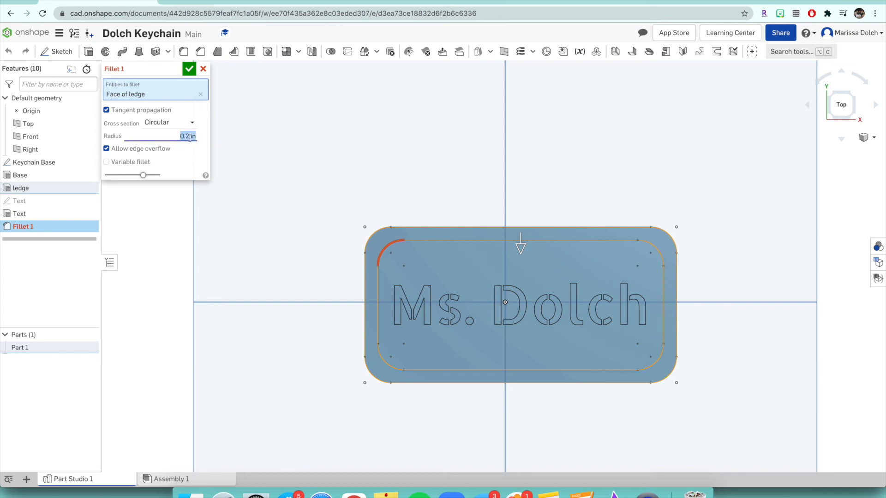
{"action": "key", "text": "BackSpace"}
{"action": "type", "text": ".05"}
{"action": "key", "text": "Return"}
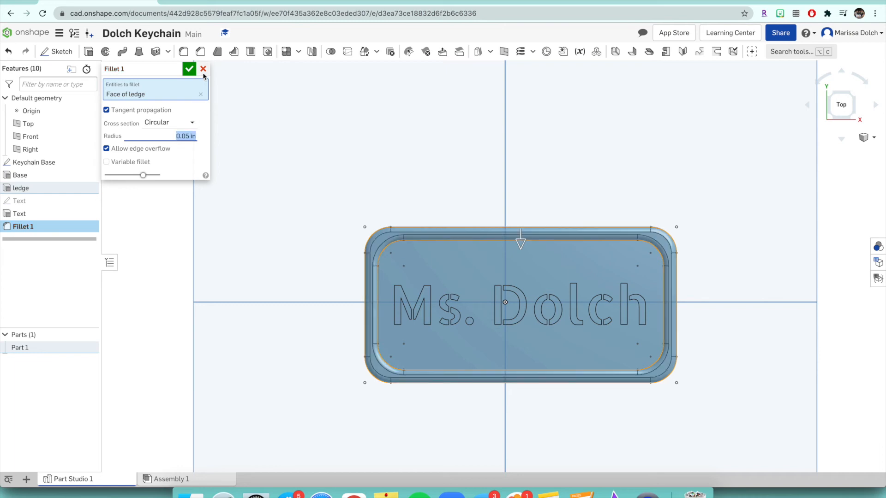
{"action": "left_click", "coordinate": [189, 70]}
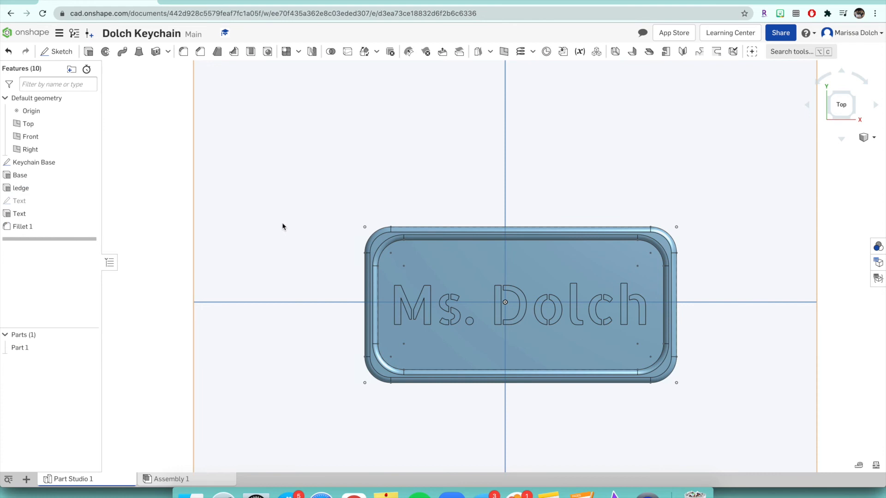
- Chamfer the inner edge where the ledge meets the recess floor, using equal distance of 0.05 in with tangent propagation
{"action": "mouse_move", "coordinate": [302, 241]}
{"action": "right_mouse_down"}
{"action": "mouse_move", "coordinate": [324, 233]}
{"action": "mouse_move", "coordinate": [323, 220]}
{"action": "mouse_move", "coordinate": [304, 216]}
{"action": "mouse_move", "coordinate": [305, 223]}
{"action": "mouse_move", "coordinate": [320, 203]}
{"action": "mouse_move", "coordinate": [302, 235]}
{"action": "right_mouse_up"}
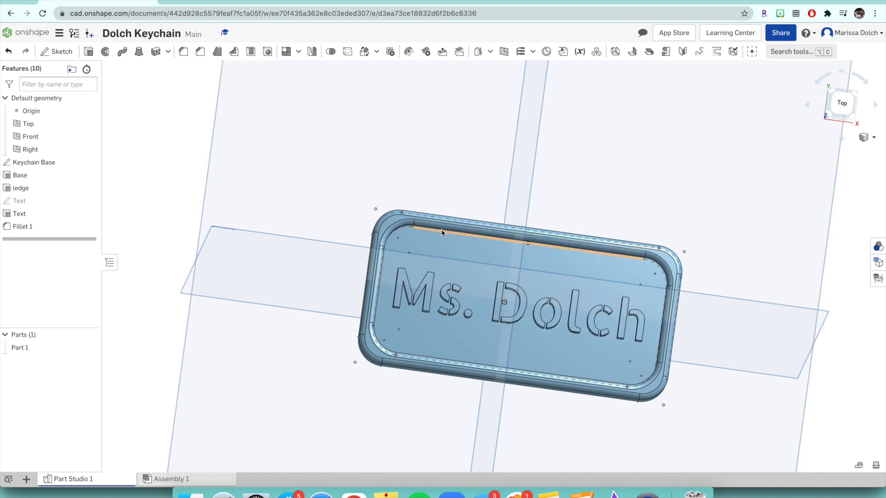
{"action": "left_click", "coordinate": [451, 241]}
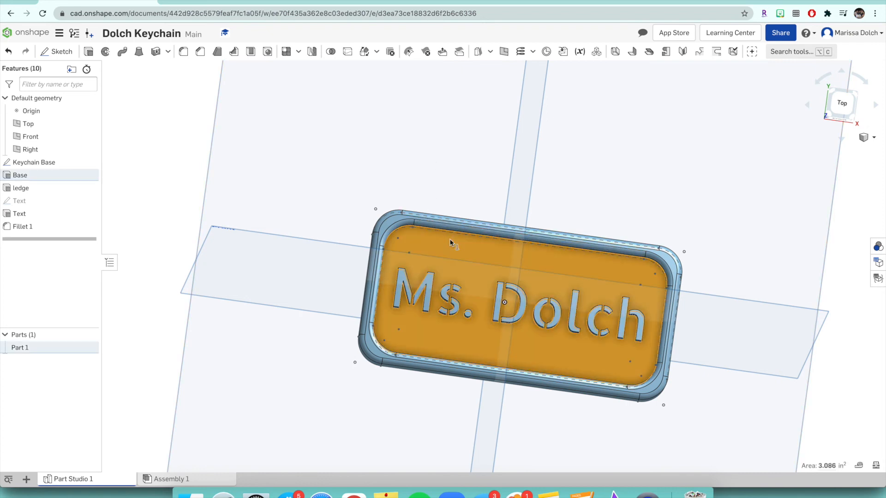
{"action": "left_click", "coordinate": [452, 233]}
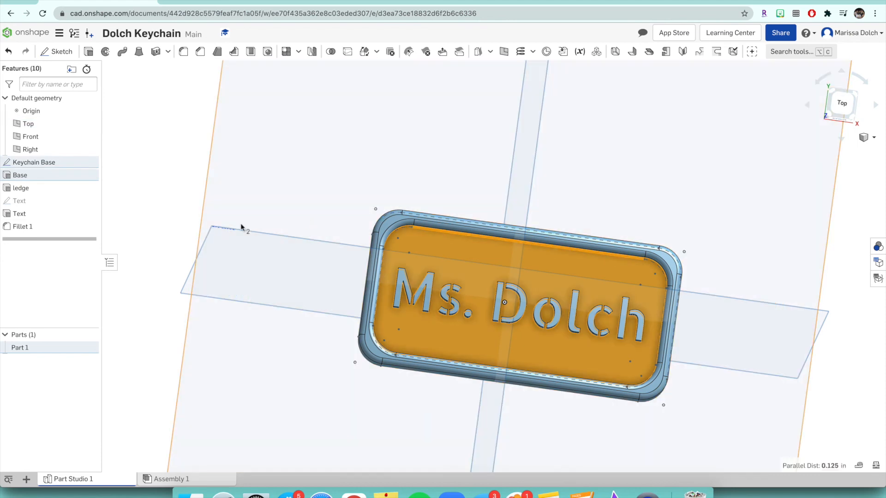
{"action": "left_click", "coordinate": [179, 210]}
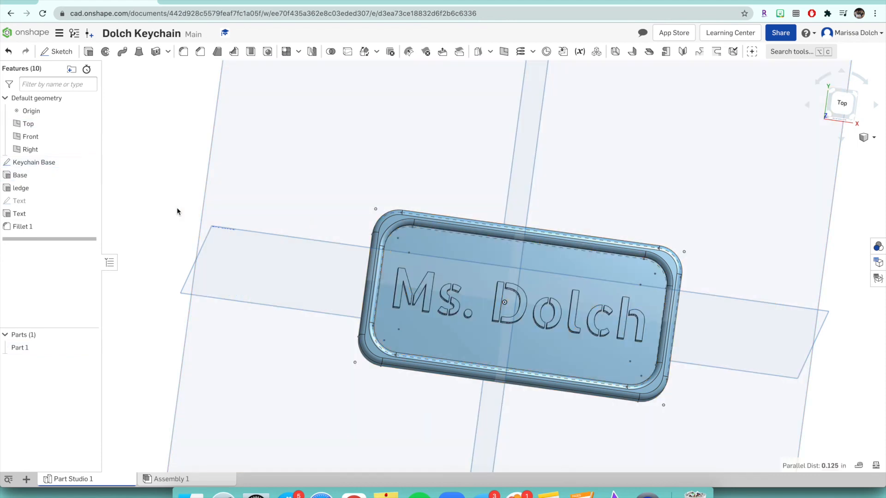
{"action": "left_click", "coordinate": [453, 233]}
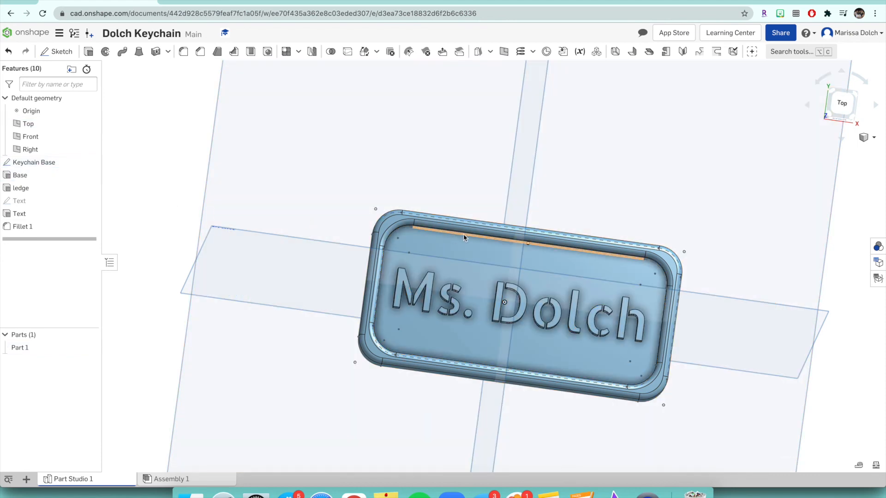
{"action": "left_click", "coordinate": [477, 234]}
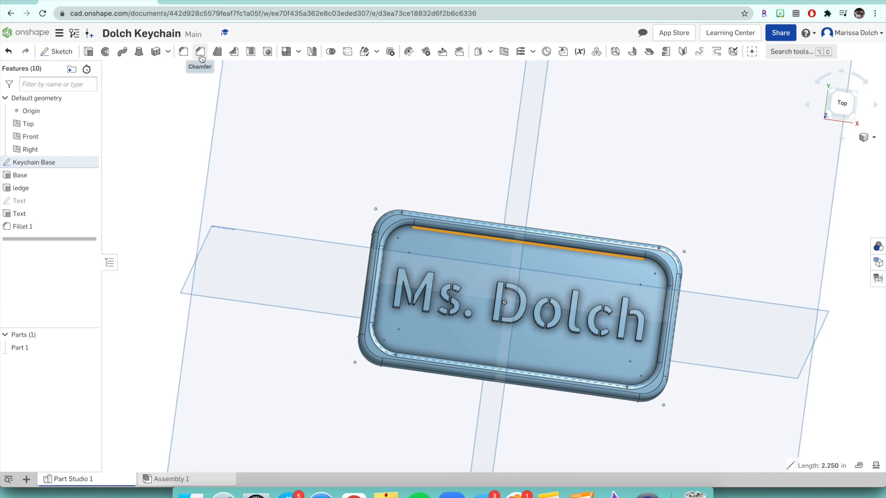
{"action": "left_click", "coordinate": [199, 51]}
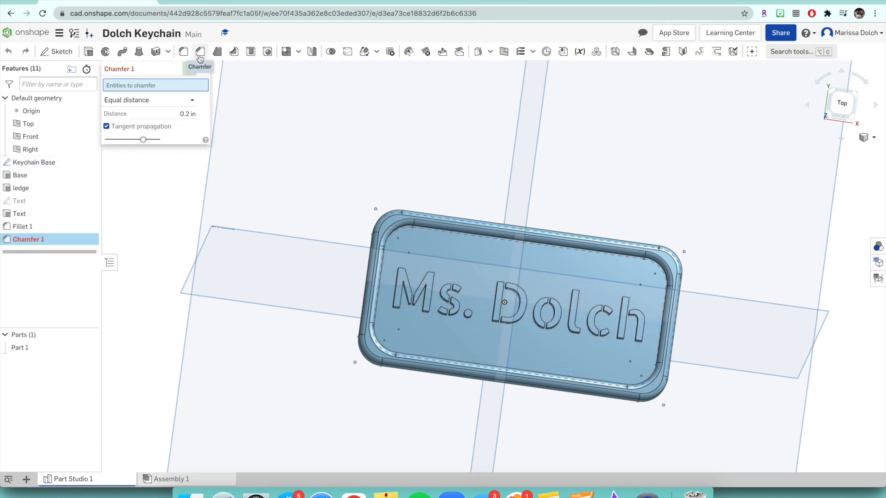
{"action": "left_click", "coordinate": [193, 113]}
{"action": "type", "text": "0"}
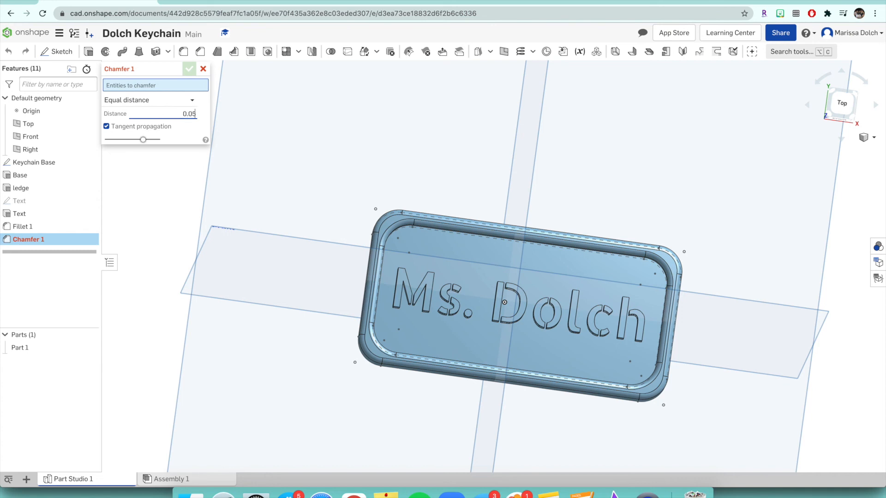
{"action": "type", "text": ".05"}
{"action": "key", "text": "Return"}
{"action": "left_click", "coordinate": [444, 231]}
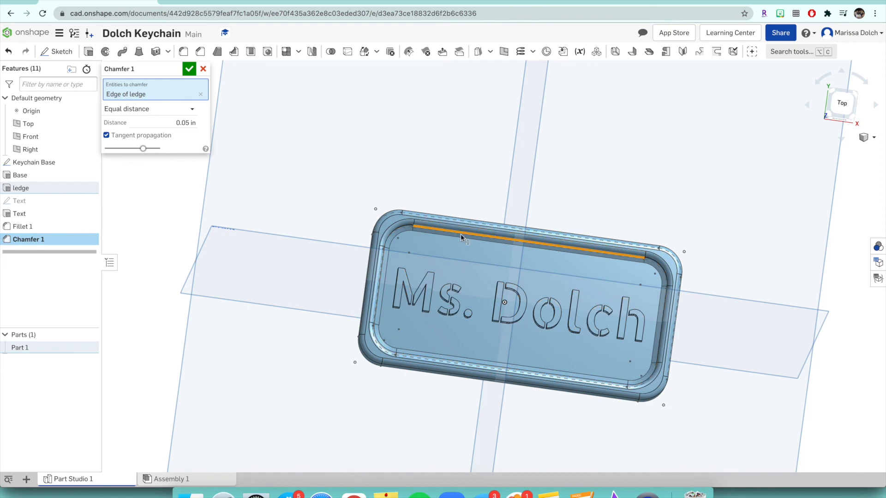
{"action": "right_click_drag", "start_coordinate": [333, 169], "coordinate": [325, 146]}
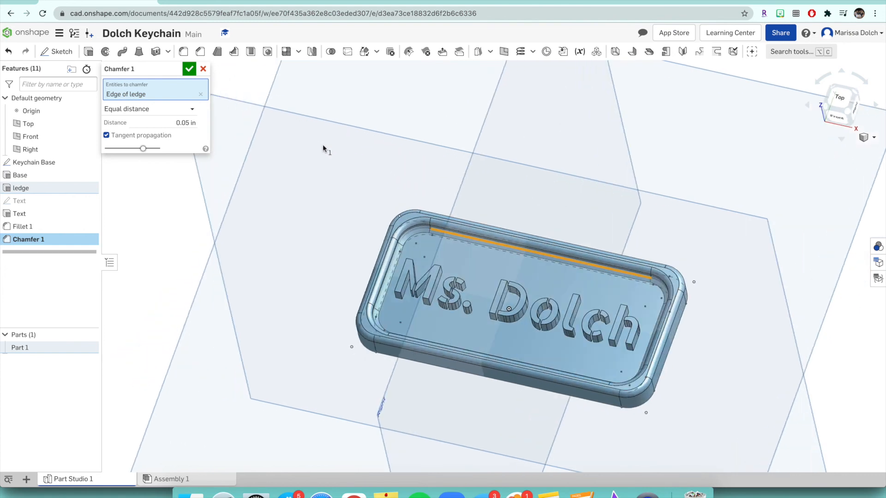
{"action": "left_click", "coordinate": [189, 69]}
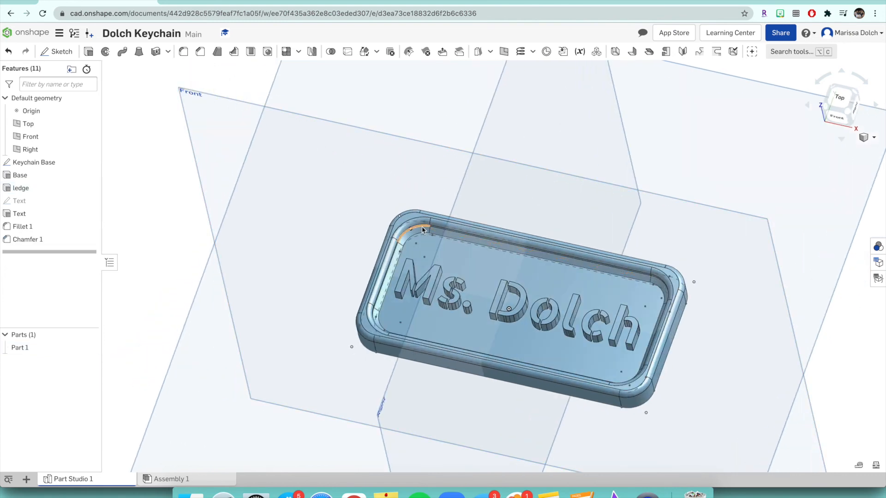
- Start a sketch on the recessed face of the base and name it Hole
{"action": "scroll", "coordinate": [422, 226], "scroll_direction": "up", "scroll_amount": 5}
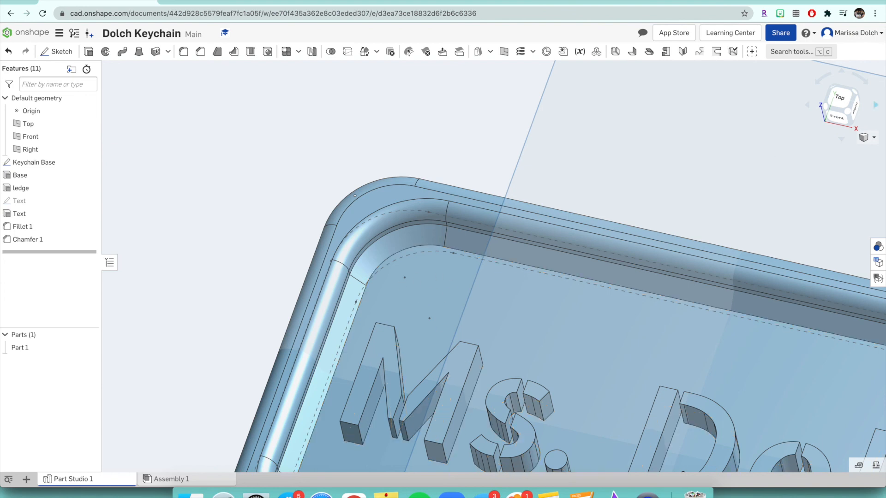
{"action": "left_click", "coordinate": [838, 101]}
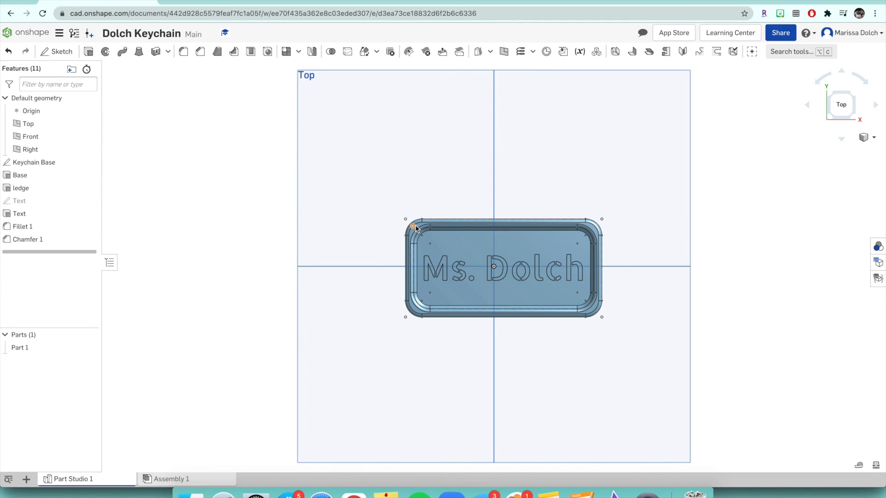
{"action": "scroll", "coordinate": [417, 227], "scroll_direction": "up", "scroll_amount": 5}
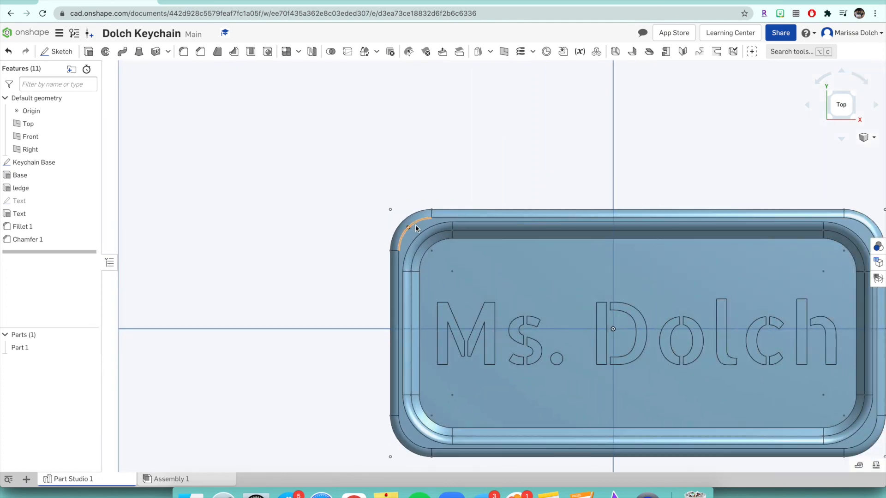
{"action": "left_click", "coordinate": [340, 207]}
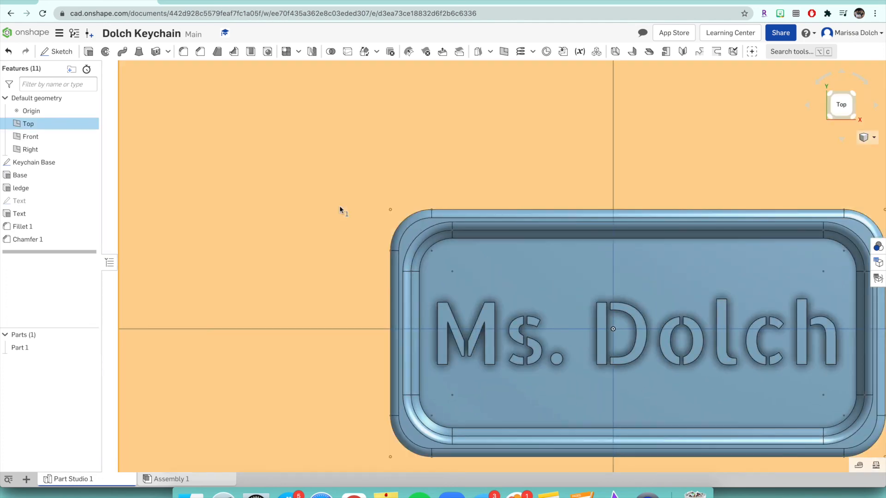
{"action": "left_click", "coordinate": [289, 238]}
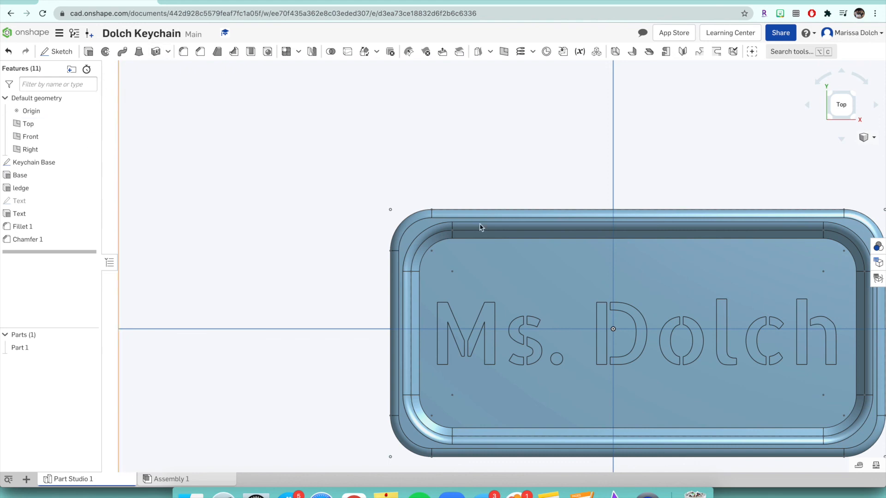
{"action": "left_click", "coordinate": [488, 283]}
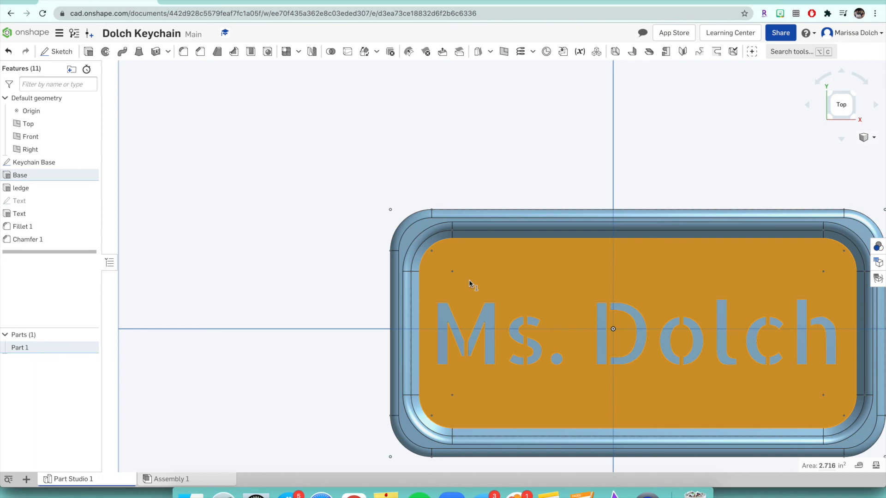
{"action": "left_click", "coordinate": [59, 52]}
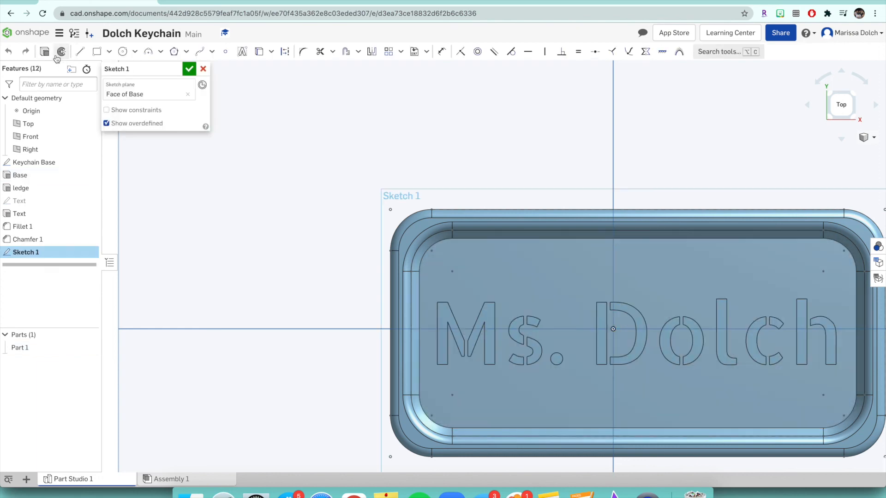
{"action": "left_click", "coordinate": [173, 69]}
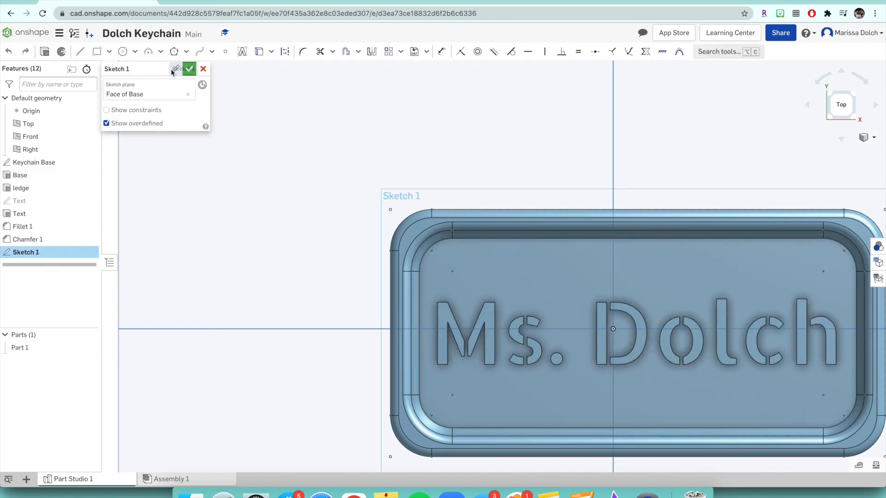
{"action": "type", "text": "Ho"}
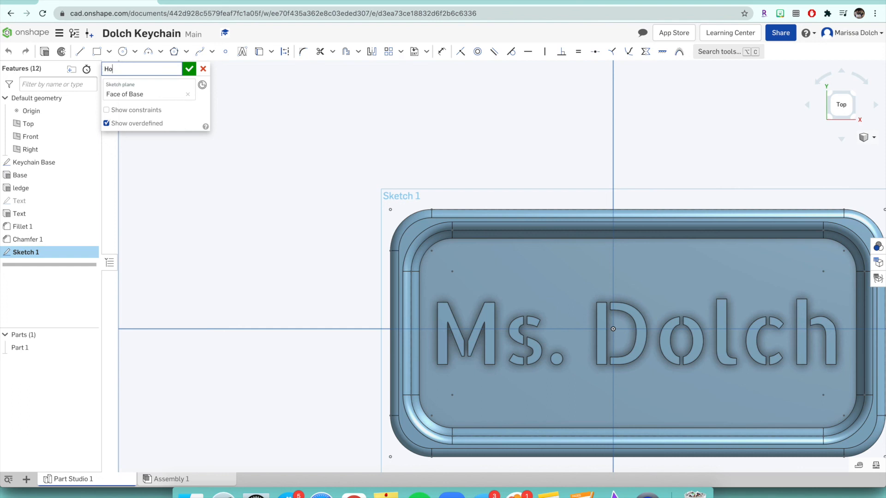
{"action": "type", "text": "le"}
{"action": "key", "text": "Return"}
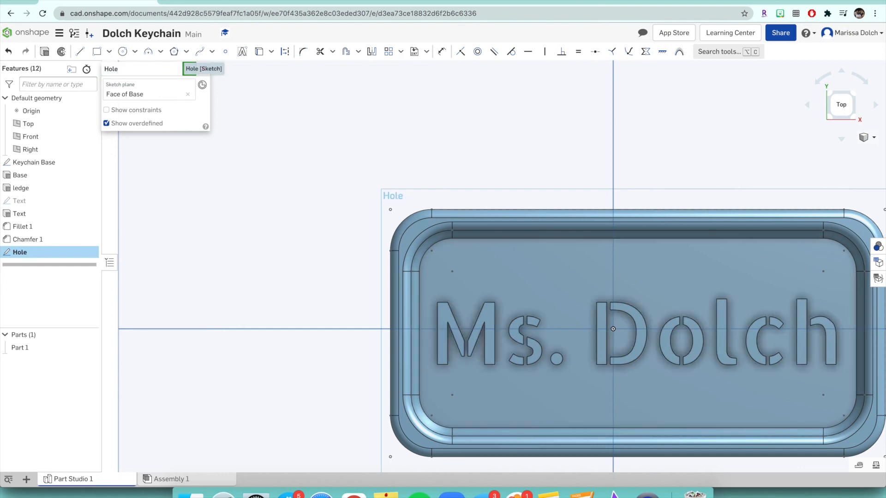
- Sketch a circle about 0.14 in in diameter in the recess's upper-left corner, clear of the text, and finish the sketch
{"action": "left_click", "coordinate": [120, 54]}
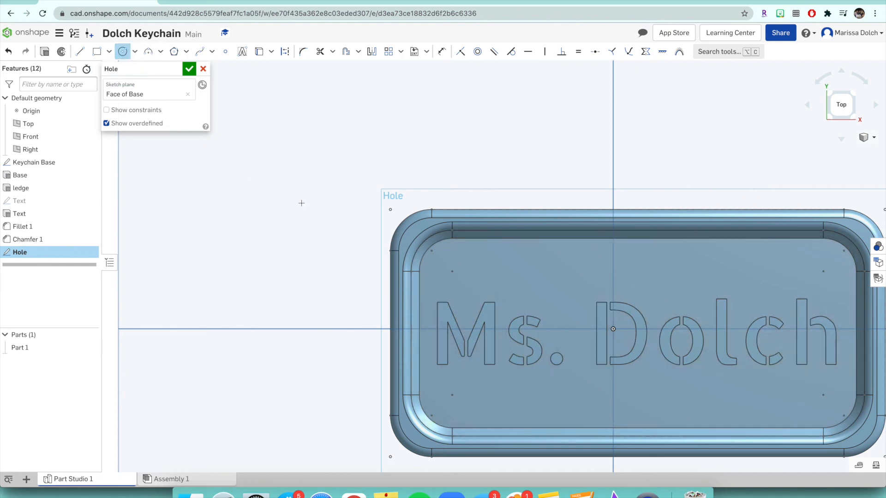
{"action": "left_click", "coordinate": [438, 260]}
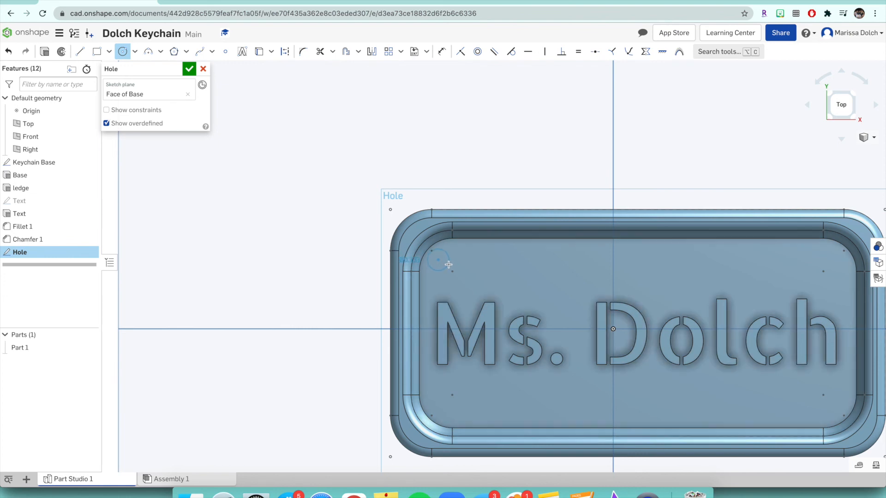
{"action": "left_click", "coordinate": [449, 264]}
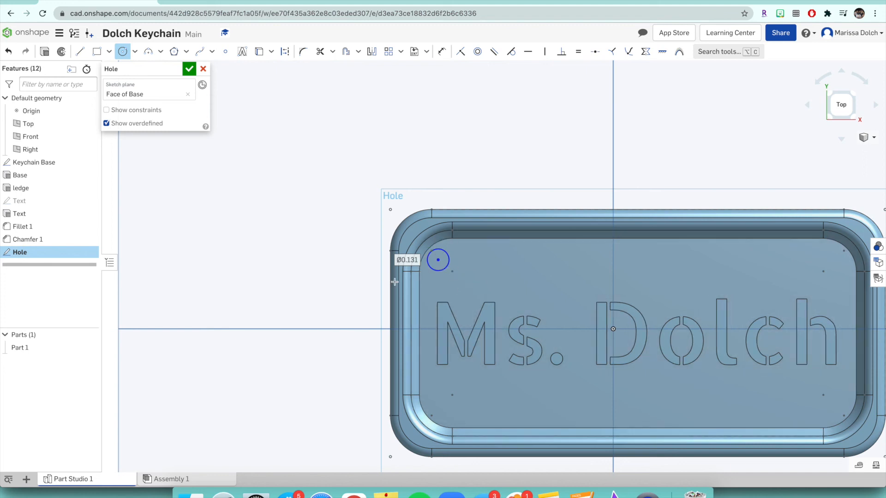
{"action": "key", "text": "Escape"}
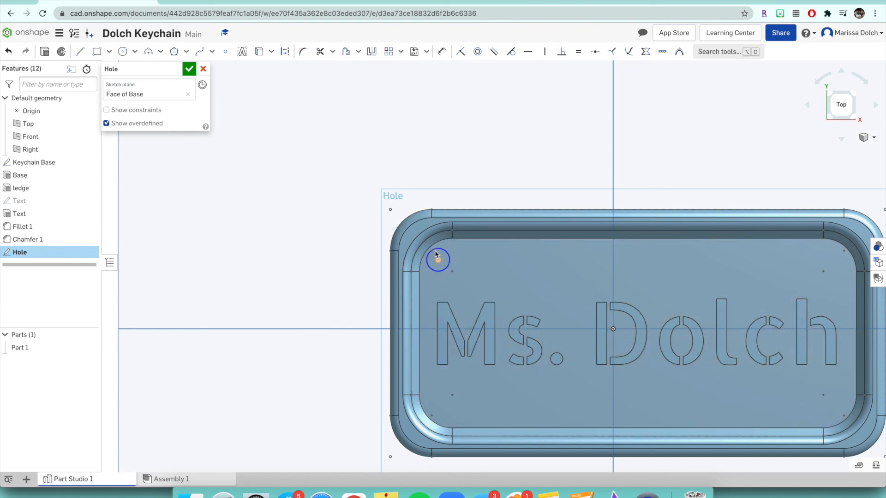
{"action": "left_click", "coordinate": [189, 70]}
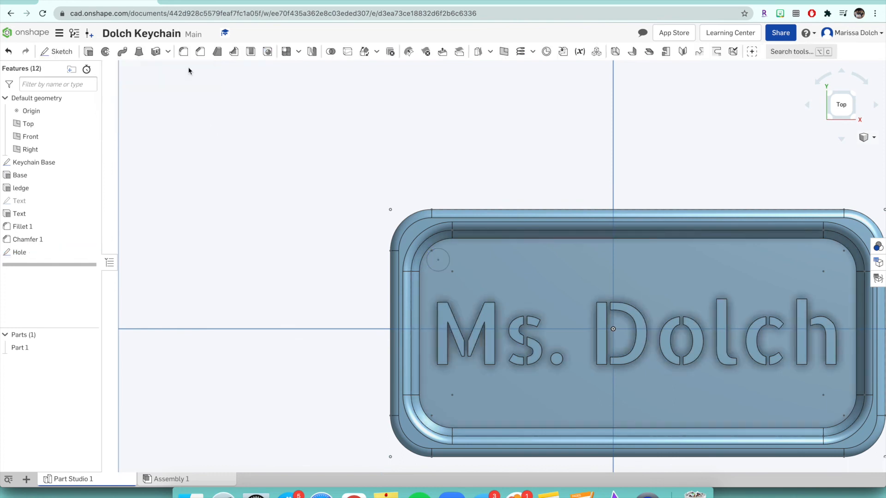
- Cut the keyring hole by extruding the Hole sketch's circle through the base as a blind Remove, 1 in deep
{"action": "left_click", "coordinate": [437, 265]}
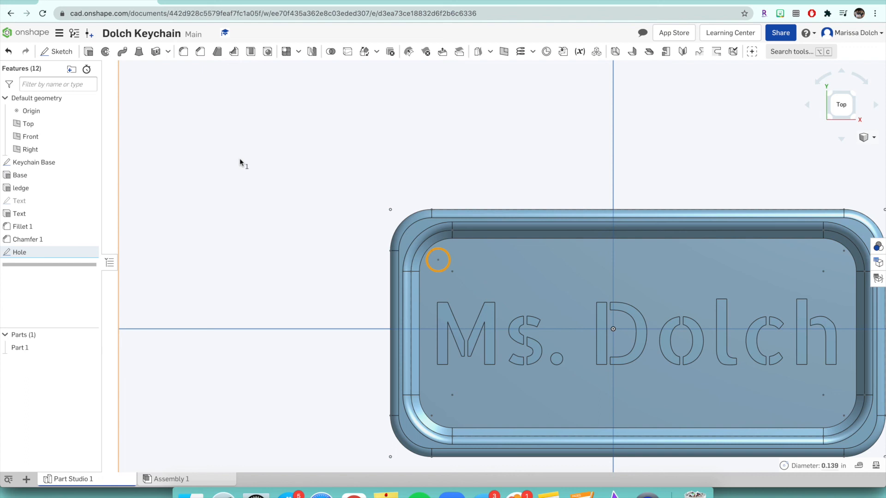
{"action": "left_click", "coordinate": [440, 262]}
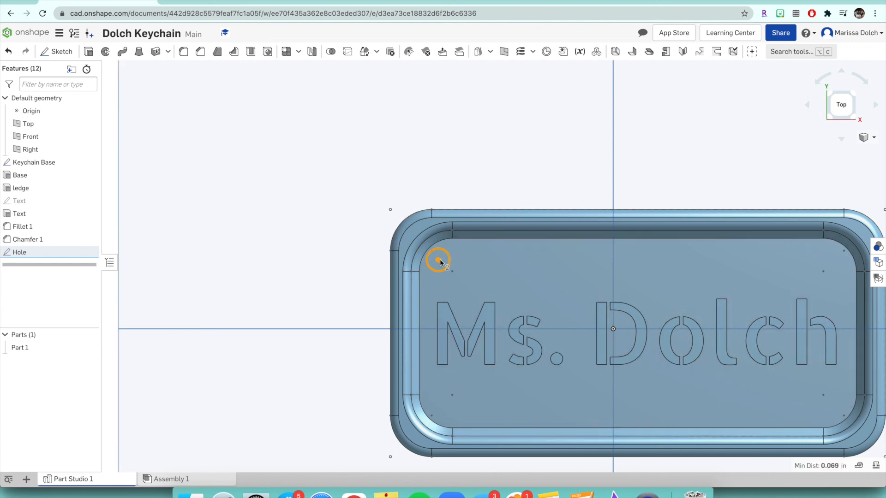
{"action": "left_click", "coordinate": [90, 52]}
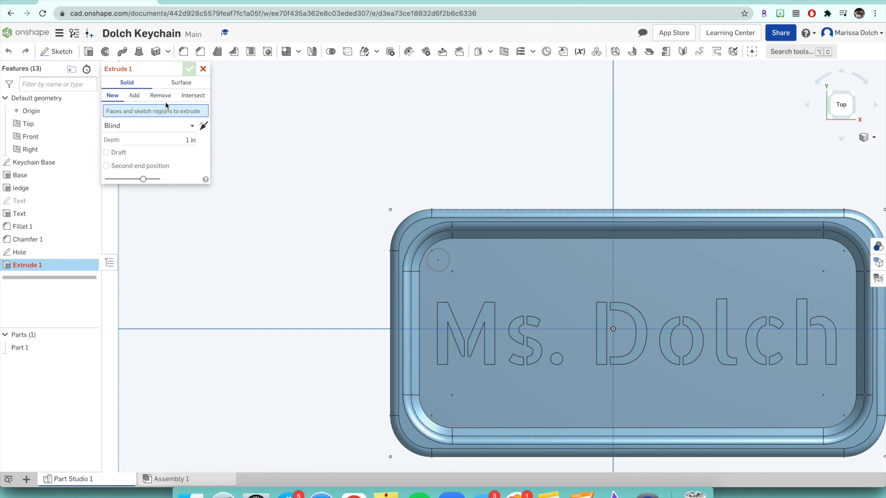
{"action": "left_click", "coordinate": [133, 100]}
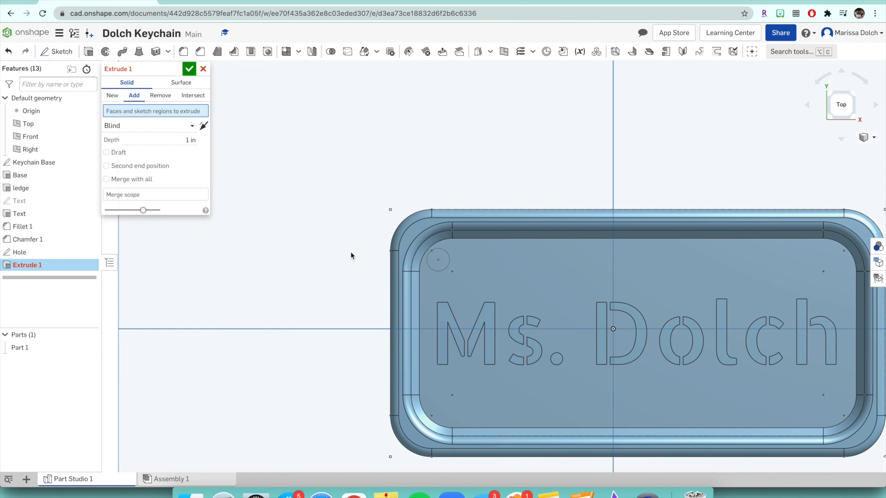
{"action": "left_click", "coordinate": [442, 268]}
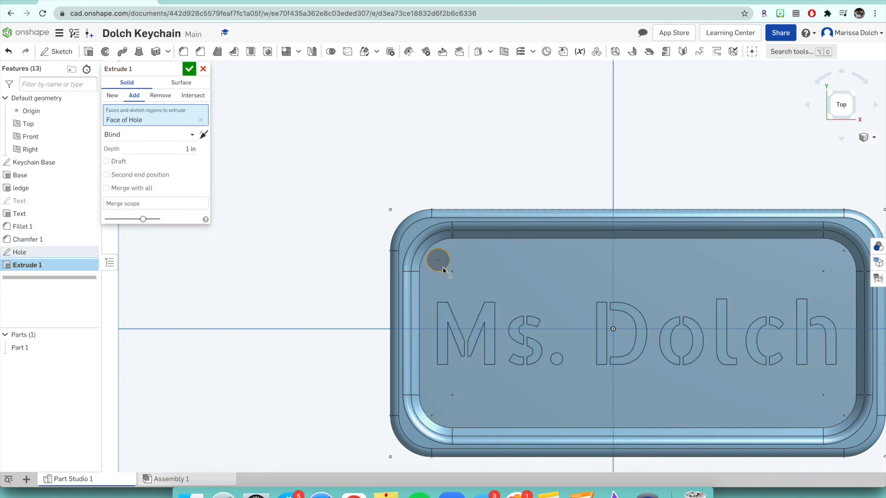
{"action": "right_click_drag", "start_coordinate": [315, 269], "coordinate": [361, 251]}
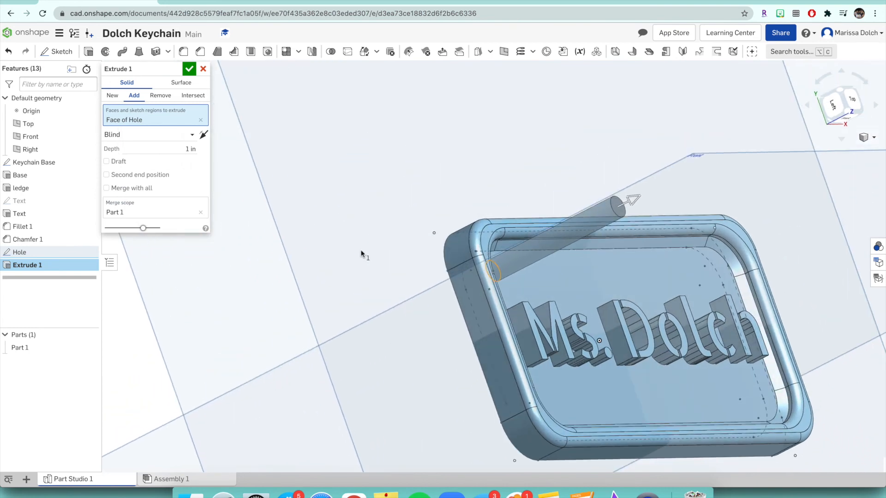
{"action": "right_click_drag", "start_coordinate": [361, 252], "coordinate": [351, 250]}
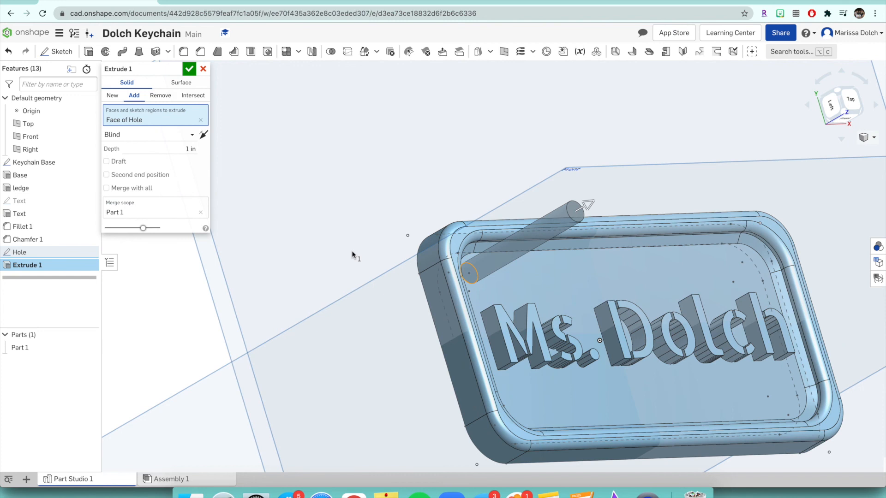
{"action": "left_click", "coordinate": [160, 96]}
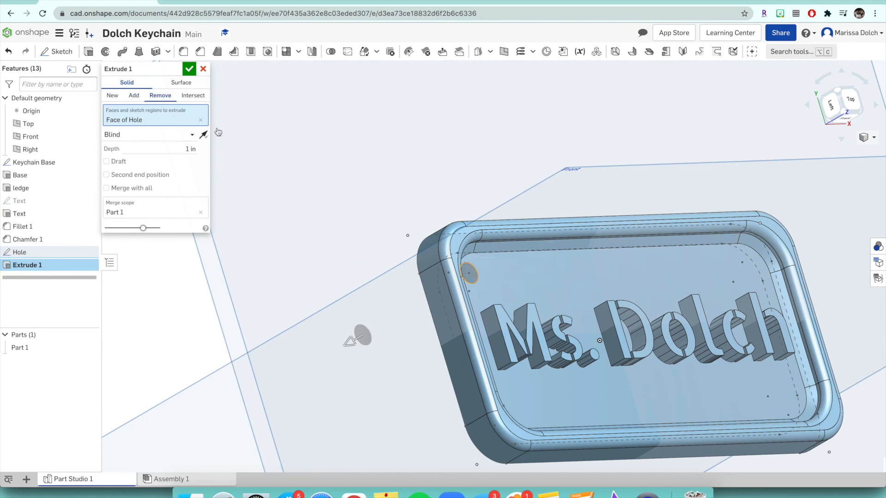
{"action": "right_click_drag", "start_coordinate": [316, 188], "coordinate": [283, 197]}
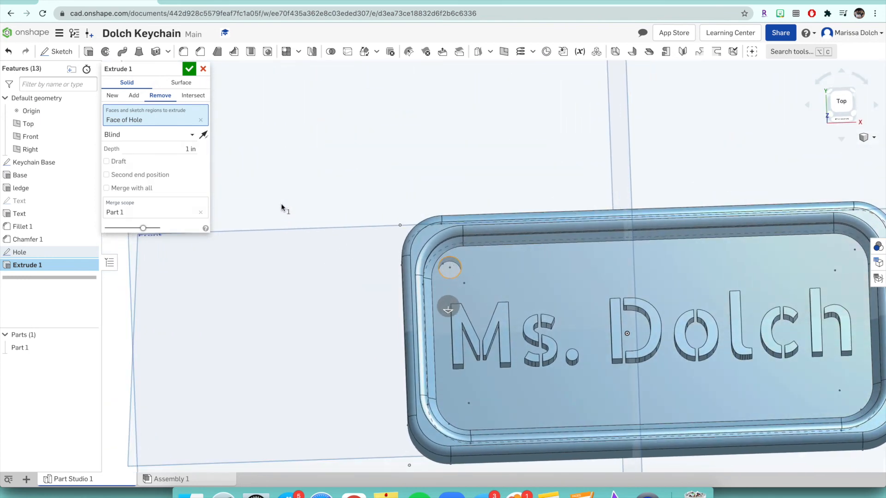
{"action": "left_click", "coordinate": [189, 69]}
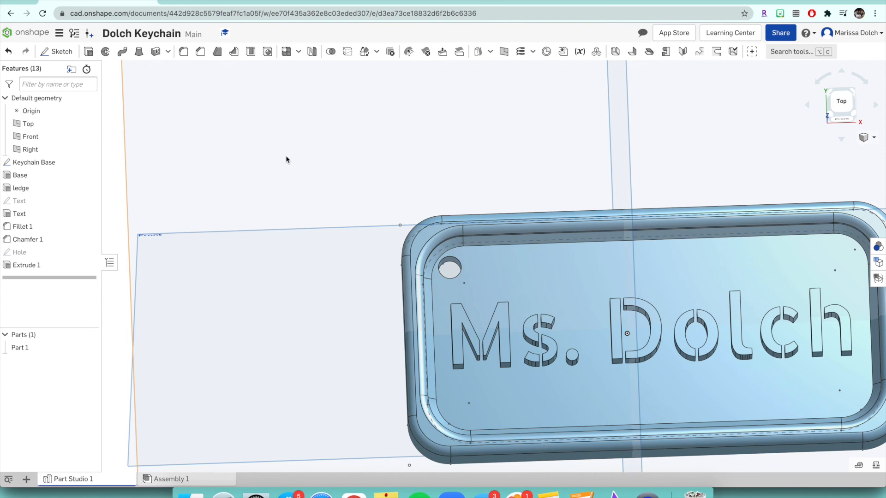
{"action": "right_click_drag", "start_coordinate": [294, 206], "coordinate": [286, 215]}
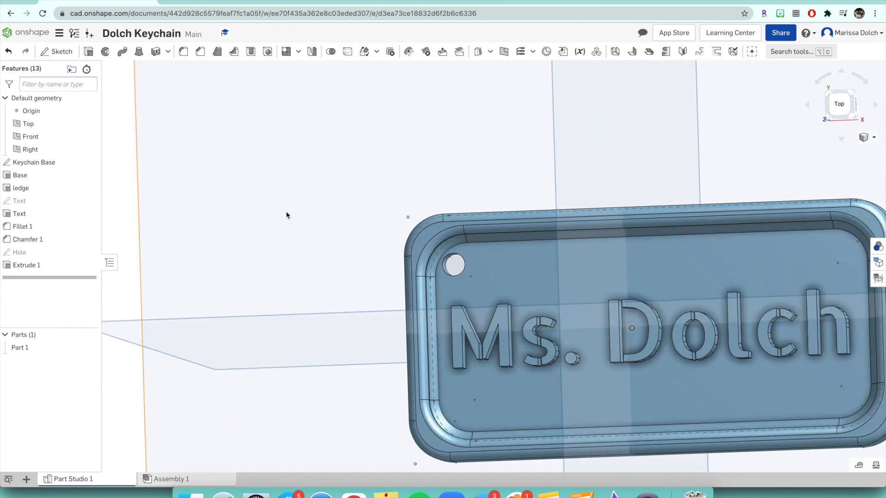
{"action": "left_click", "coordinate": [840, 115]}
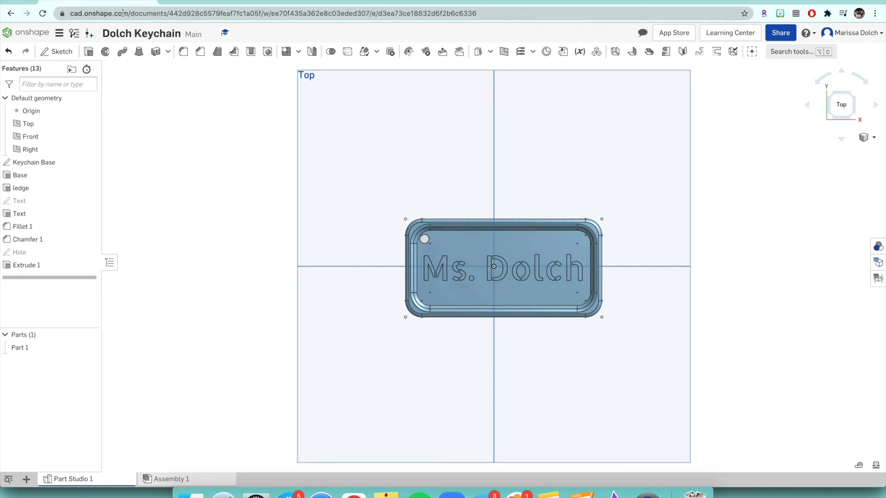
- Return to the documents list, reopen the most recently modified keychain document and view the finished model
{"action": "left_click", "coordinate": [33, 31]}
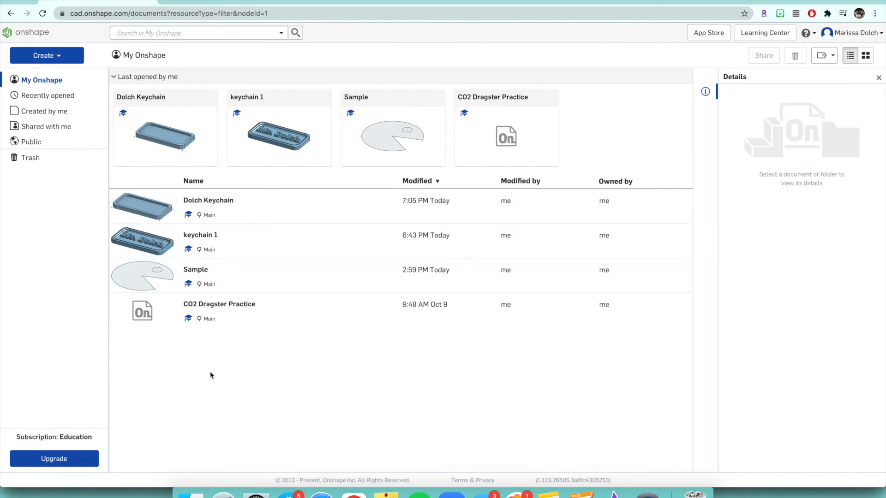
{"action": "left_click", "coordinate": [215, 203]}
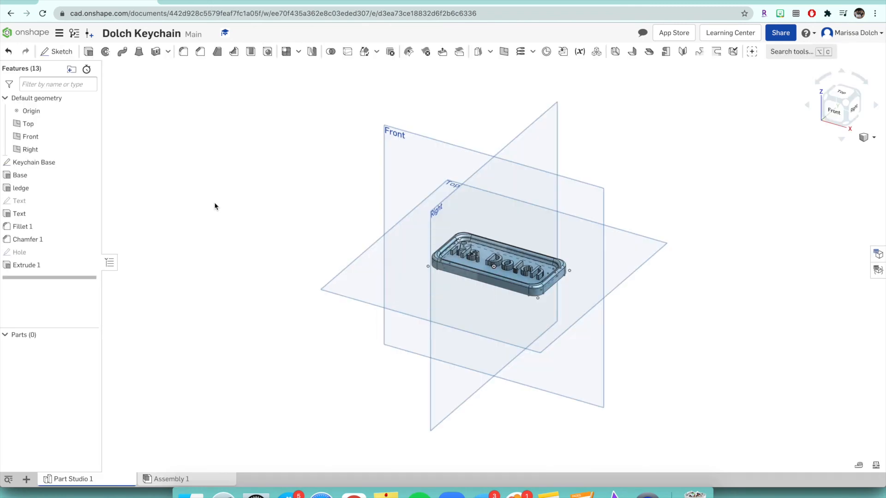
{"action": "right_click_drag", "start_coordinate": [281, 186], "coordinate": [275, 228]}
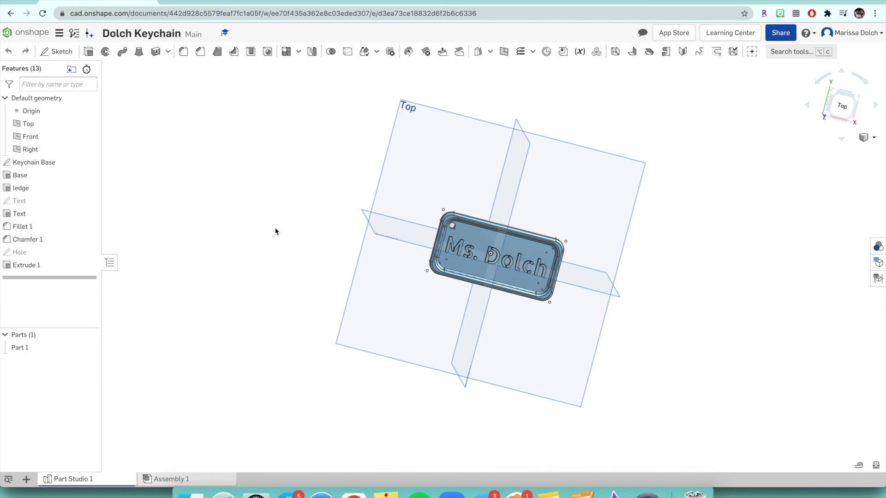